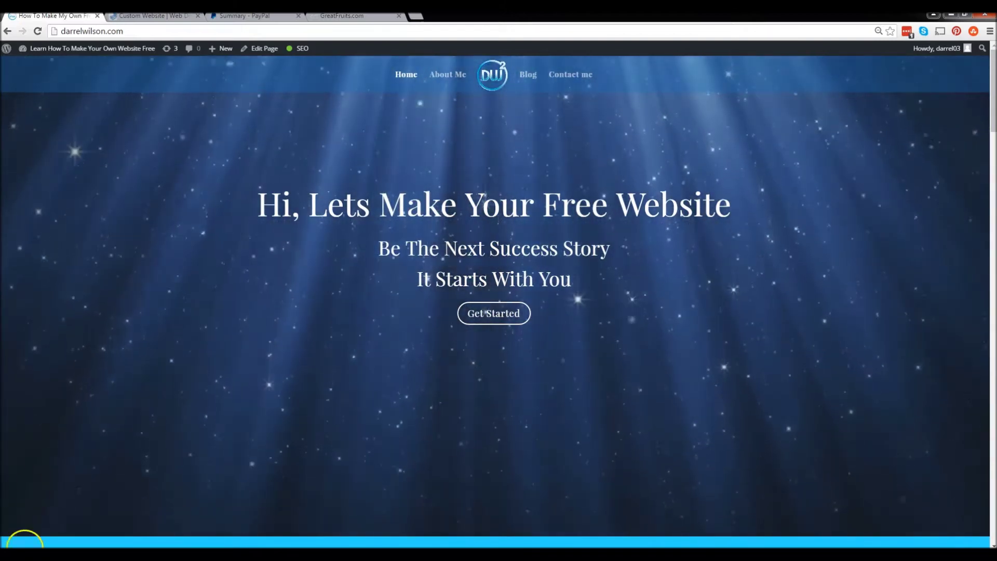
Switch to the GreatFruits.com site and open the WooCommerce settings from its admin dashboard.
click(341, 17)
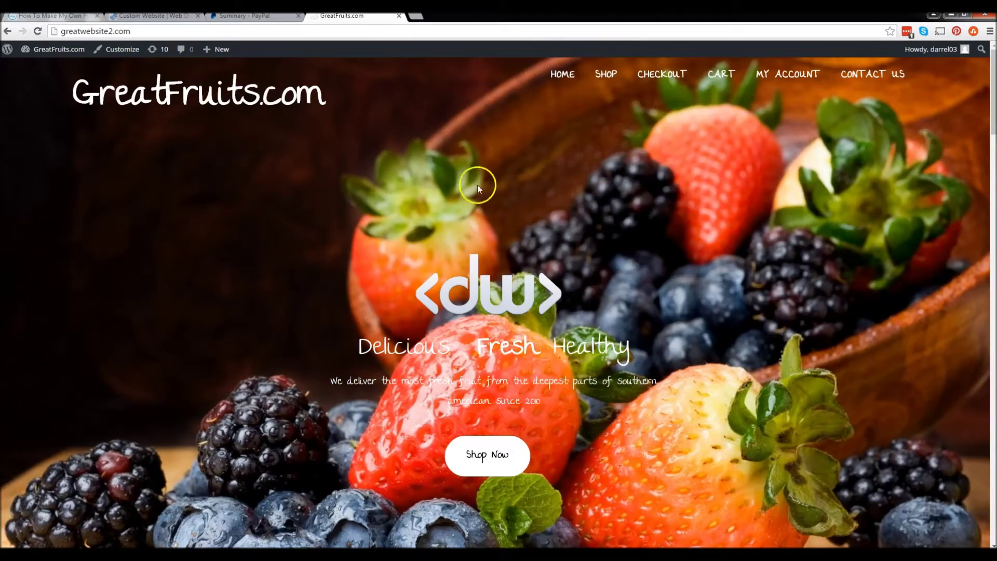
mouse_move(60, 48)
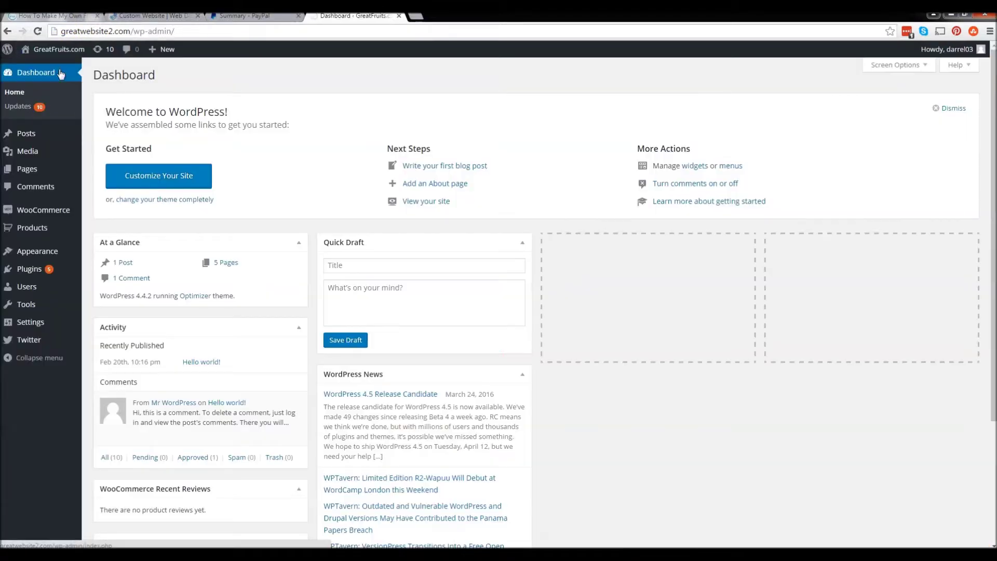
mouse_move(56, 209)
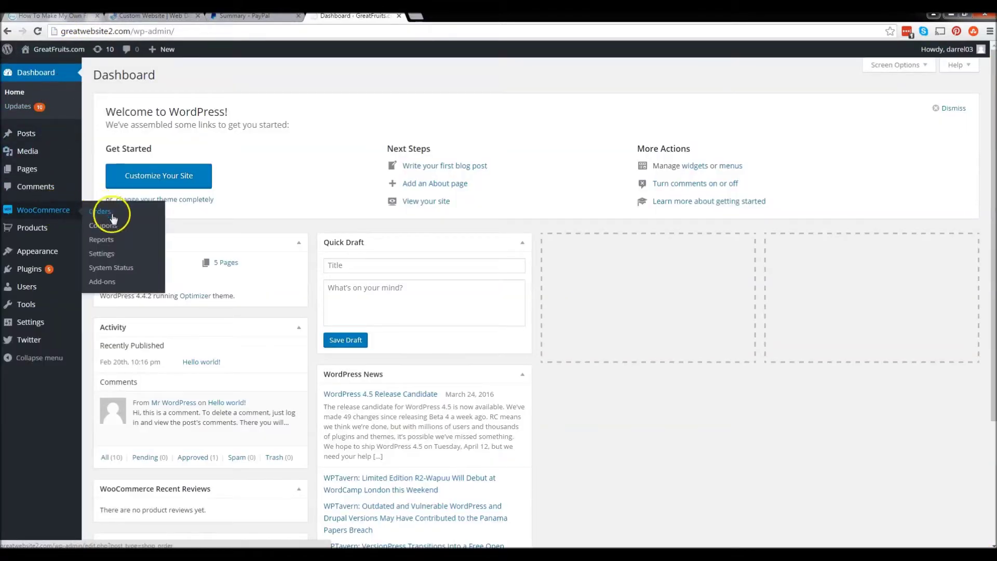
click(102, 255)
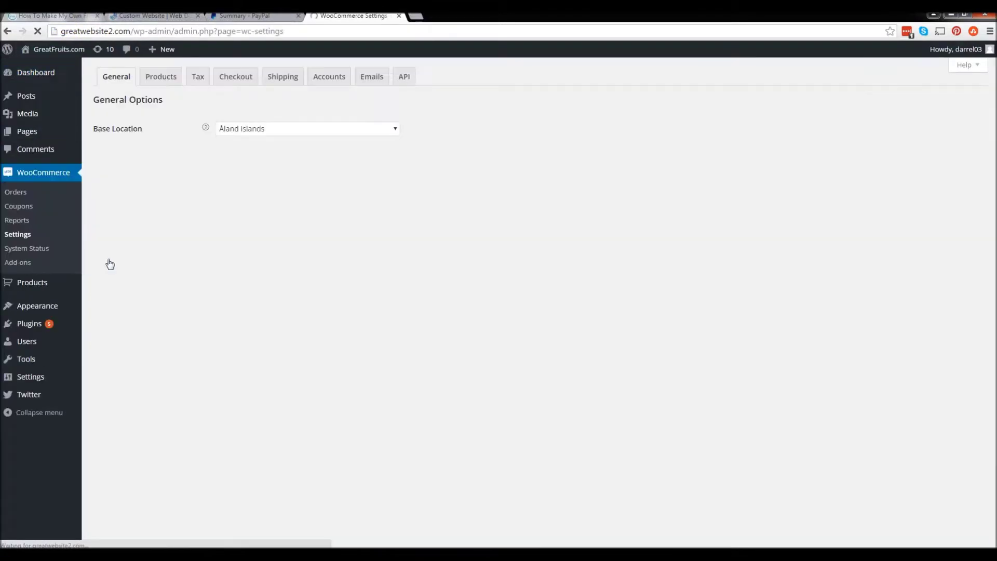
click(121, 235)
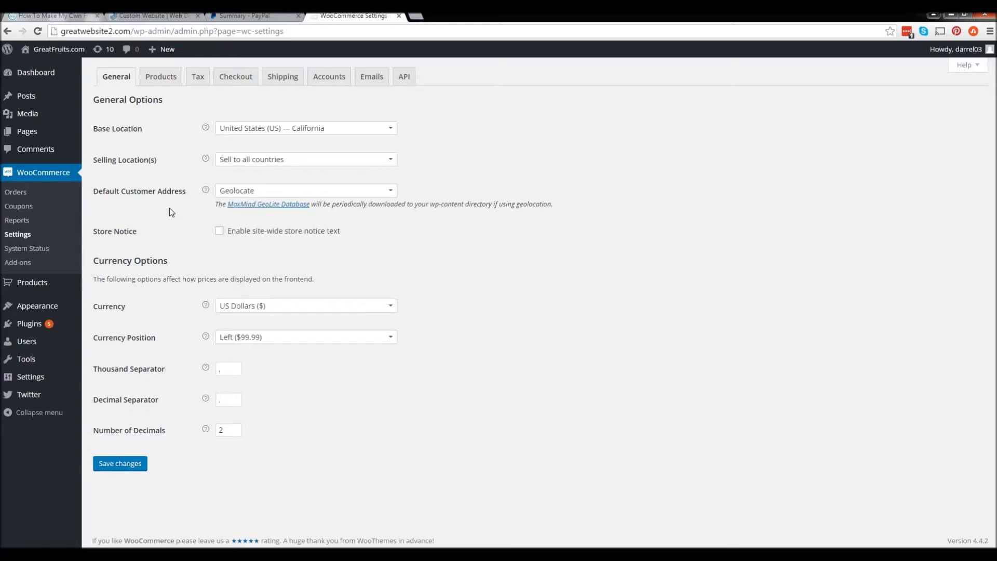
Enable the Local Delivery shipping method in the shipping settings and save the changes.
click(294, 80)
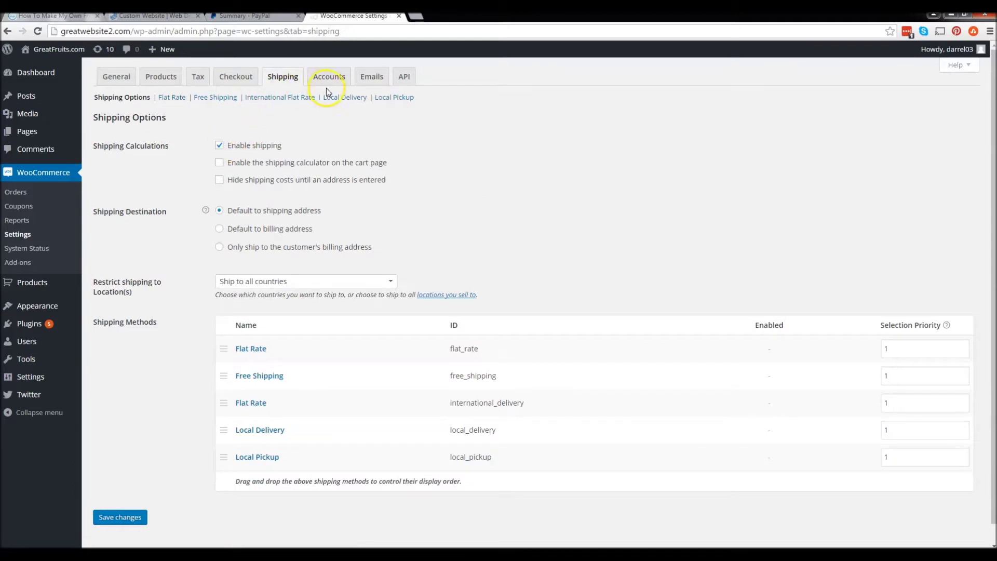
click(341, 101)
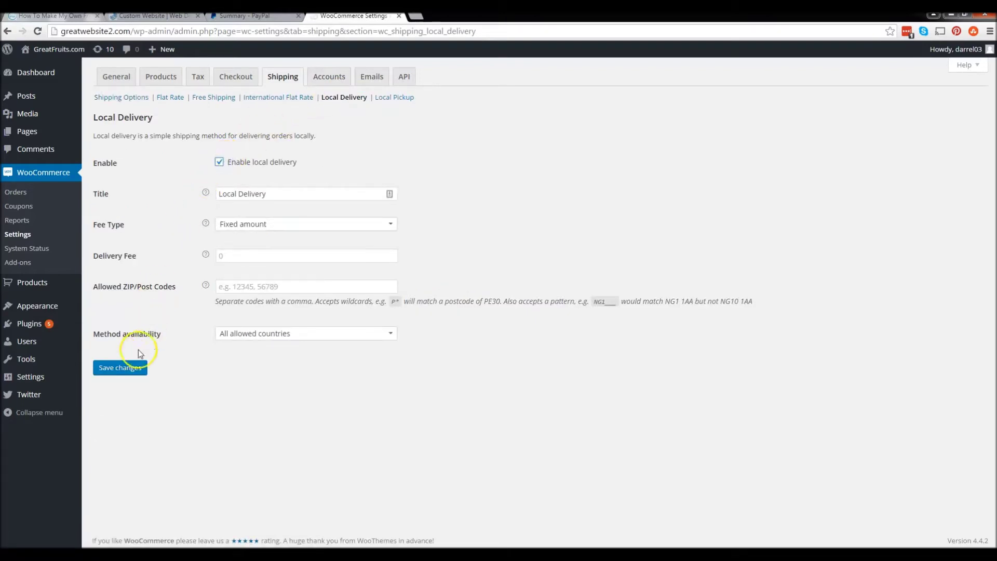
click(126, 369)
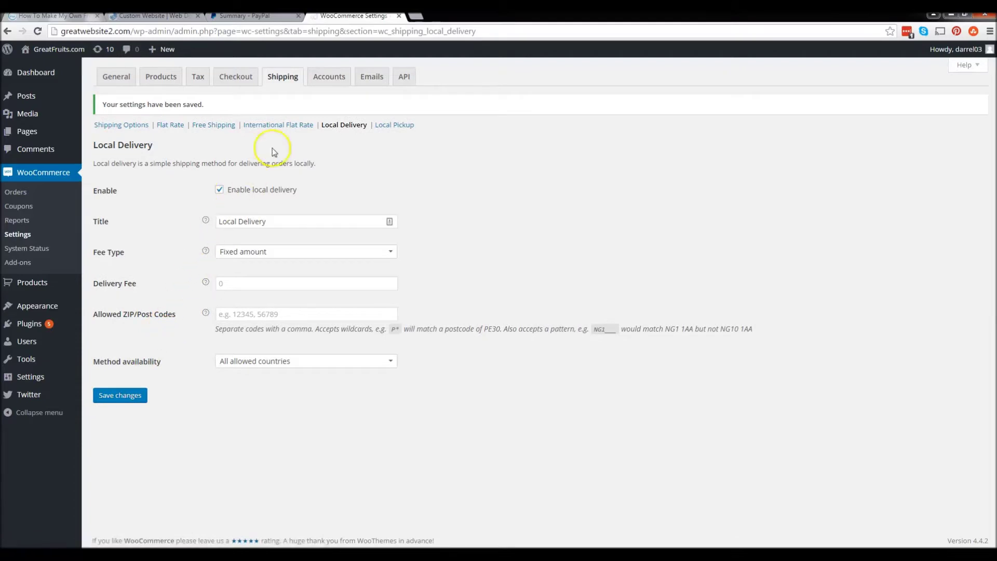
click(413, 129)
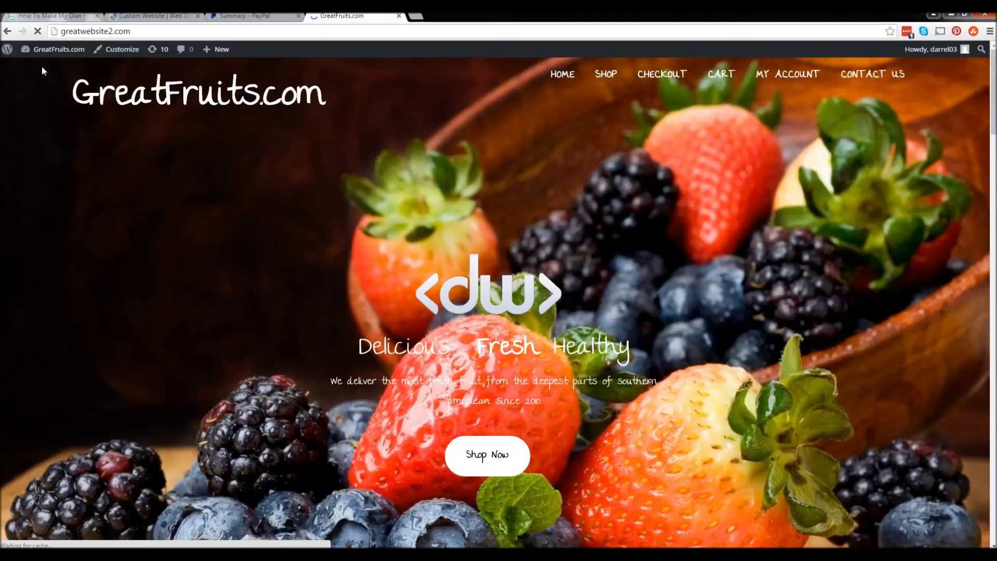
Open the GreatFruits.com shop and add the Fruit Yummy product to the cart.
click(601, 79)
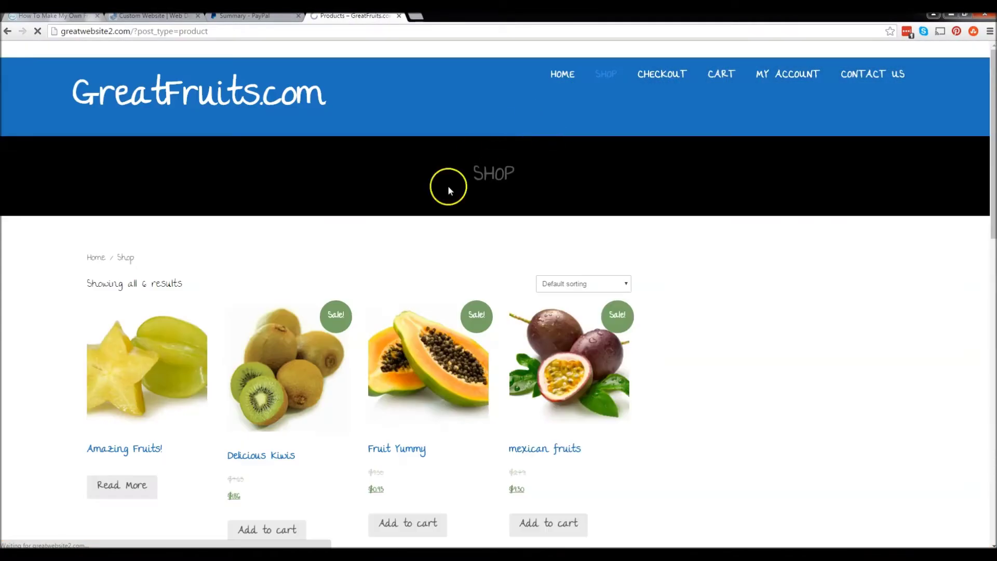
scroll(421, 228, down, 2)
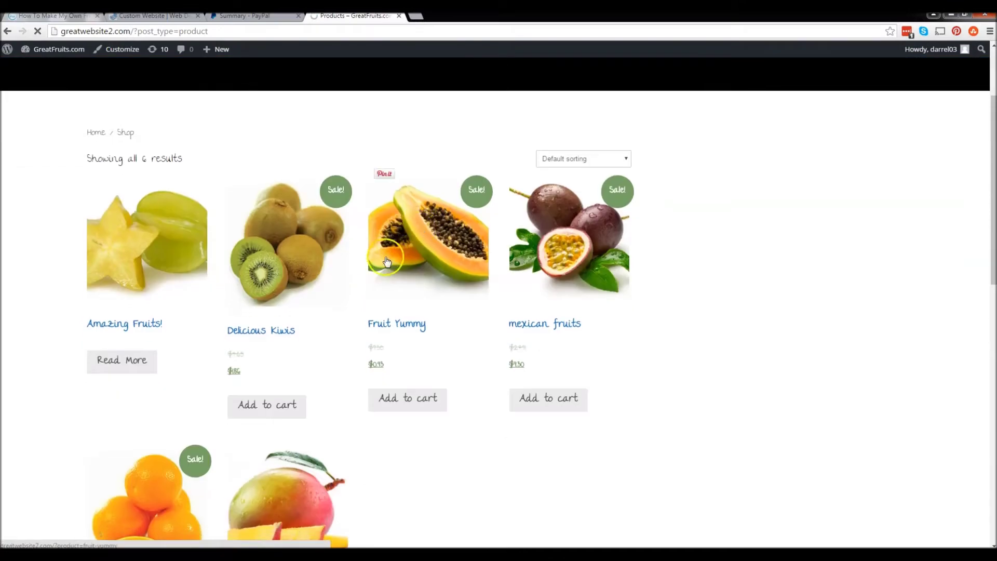
scroll(410, 323, down, 1)
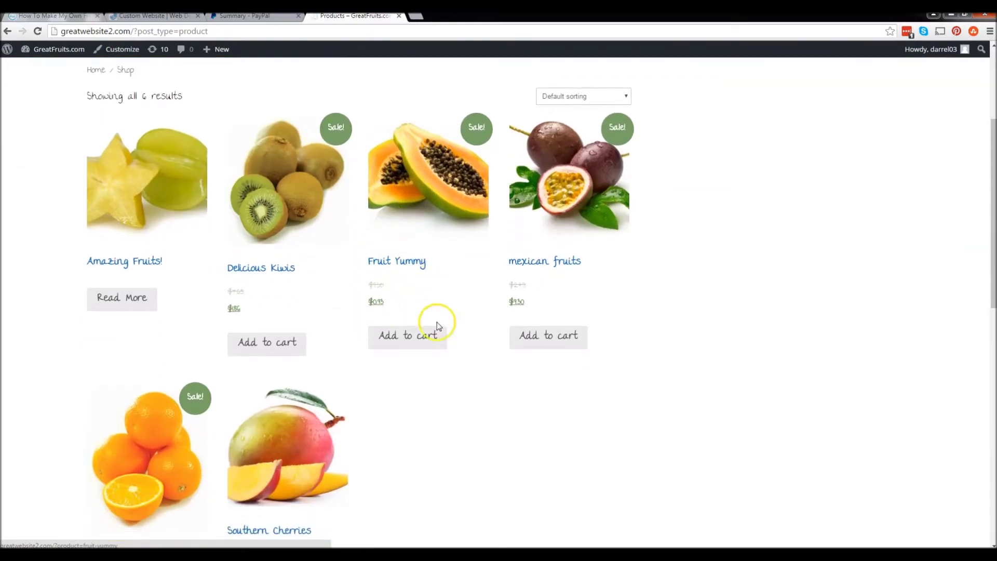
click(423, 339)
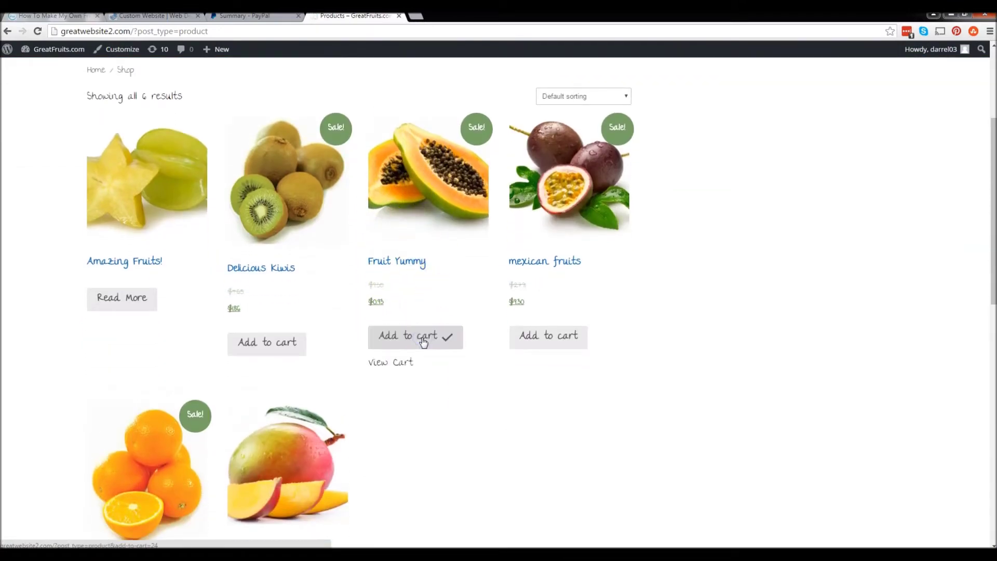
View the cart, set the Fruit Yummy quantity to 1 and update the cart.
scroll(512, 328, up, 3)
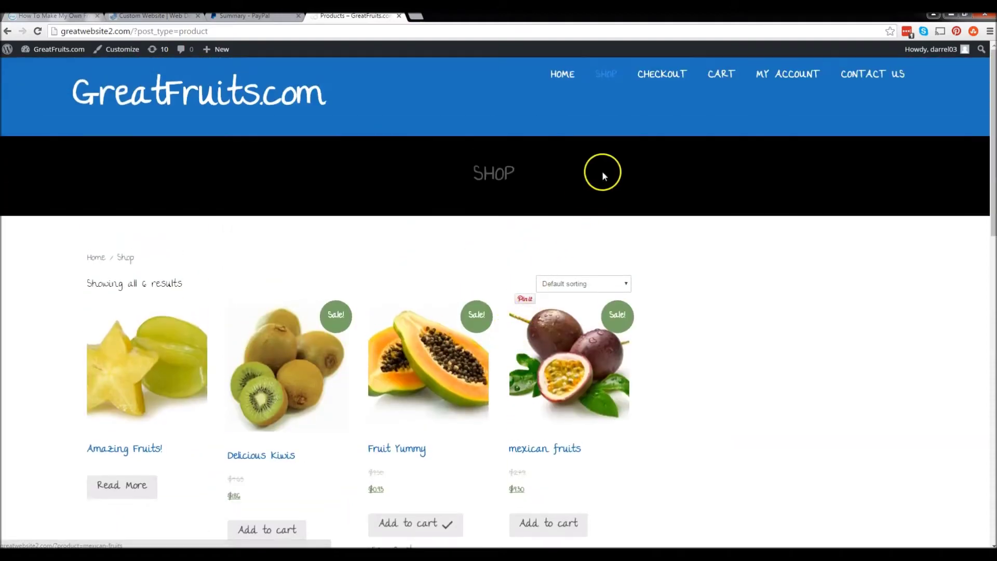
scroll(619, 179, down, 3)
click(393, 363)
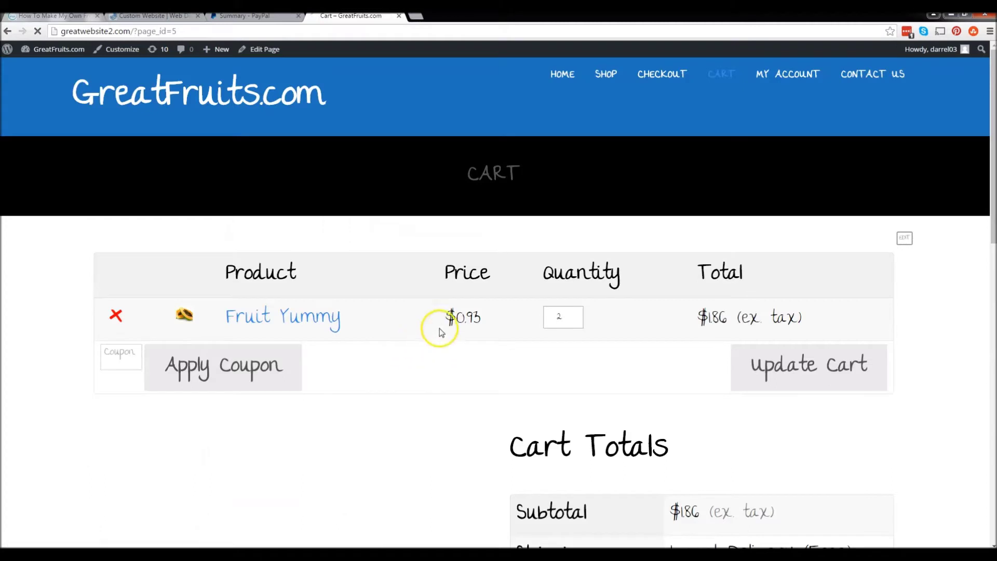
click(566, 313)
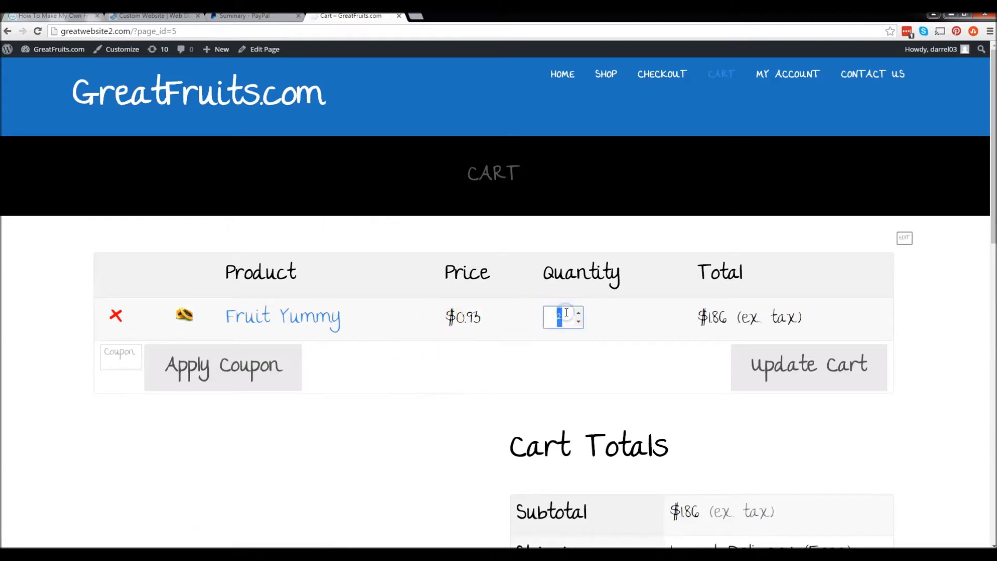
text(1)
click(787, 372)
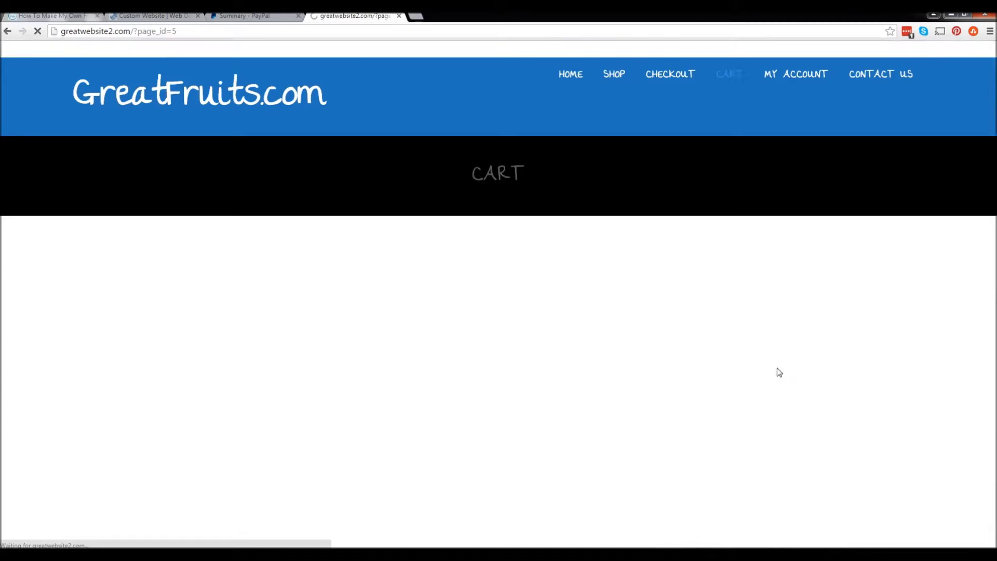
Proceed from the cart to checkout and go to the billing details.
scroll(691, 312, down, 3)
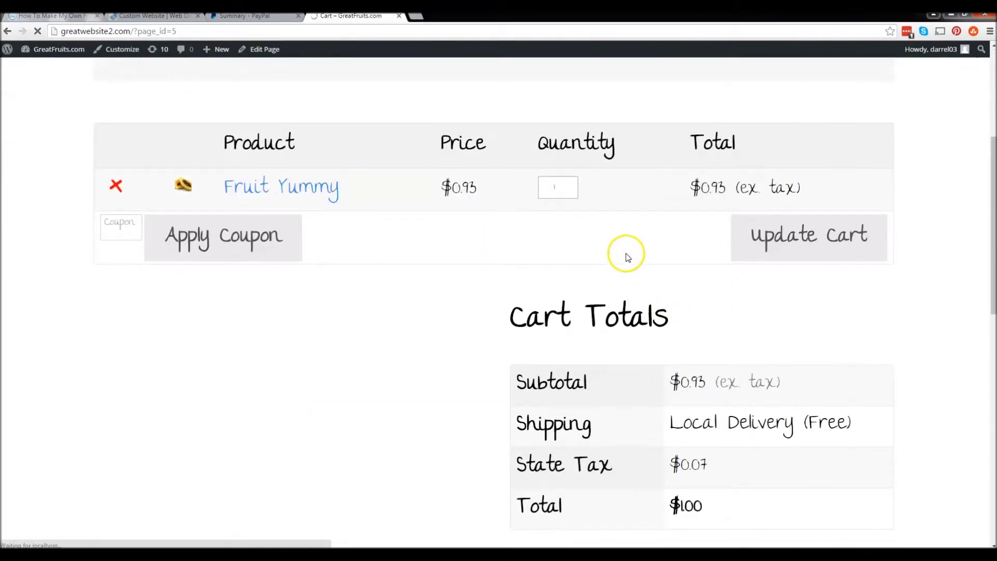
scroll(621, 245, down, 5)
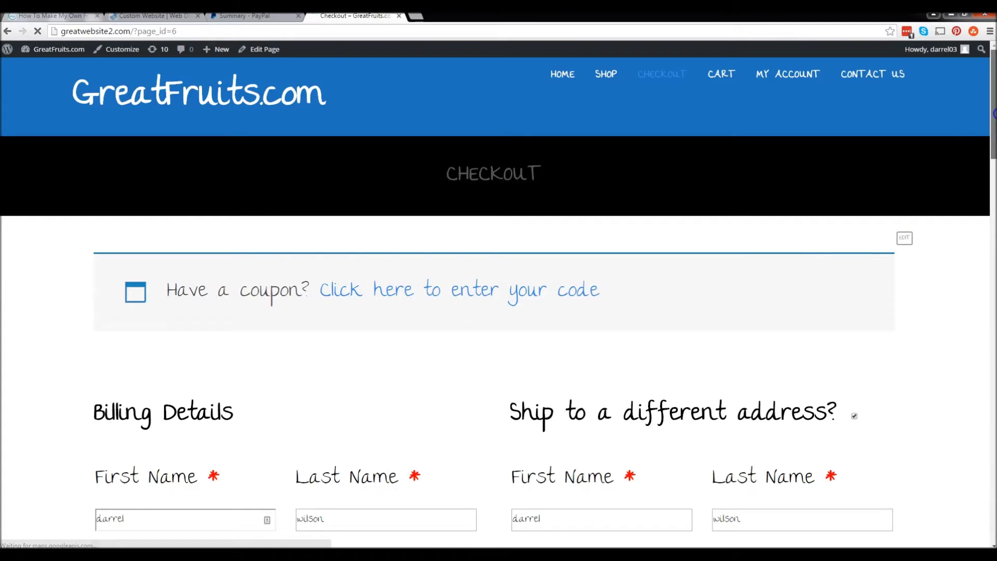
scroll(496, 304, down, 4)
scroll(495, 304, down, 1)
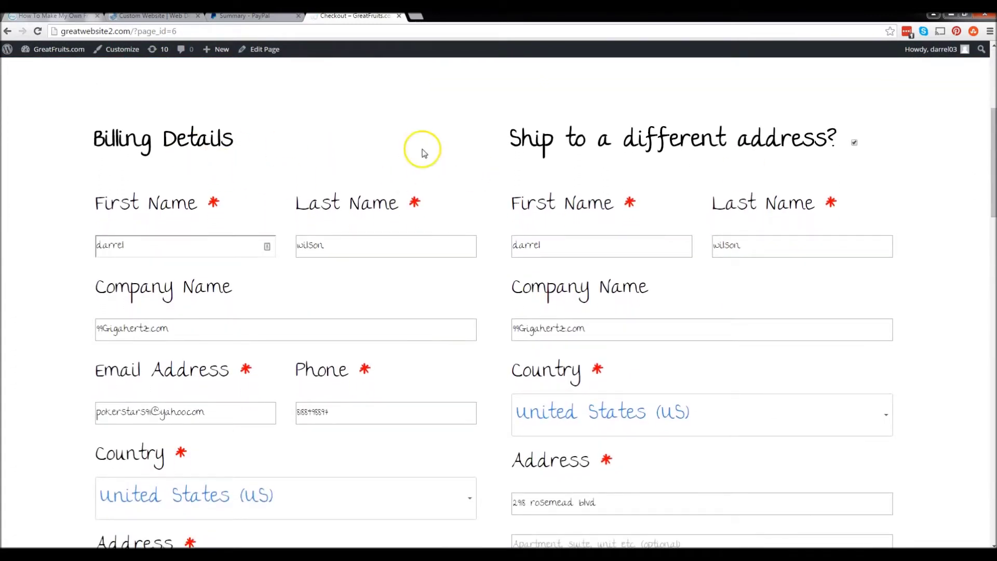
Check the prefilled billing and shipping fields, and turn off shipping to a different address.
drag(512, 148, 846, 143)
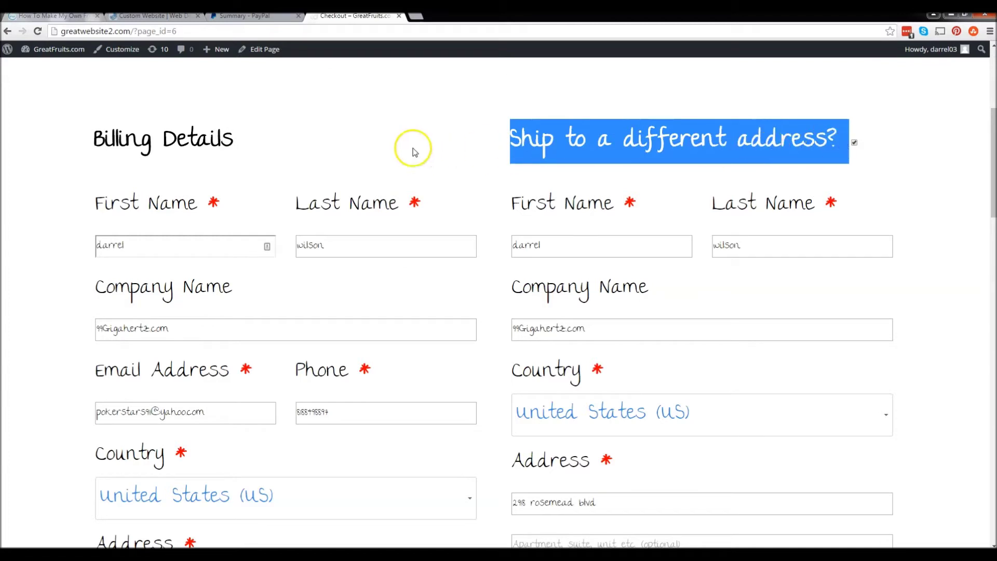
drag(314, 144, 80, 143)
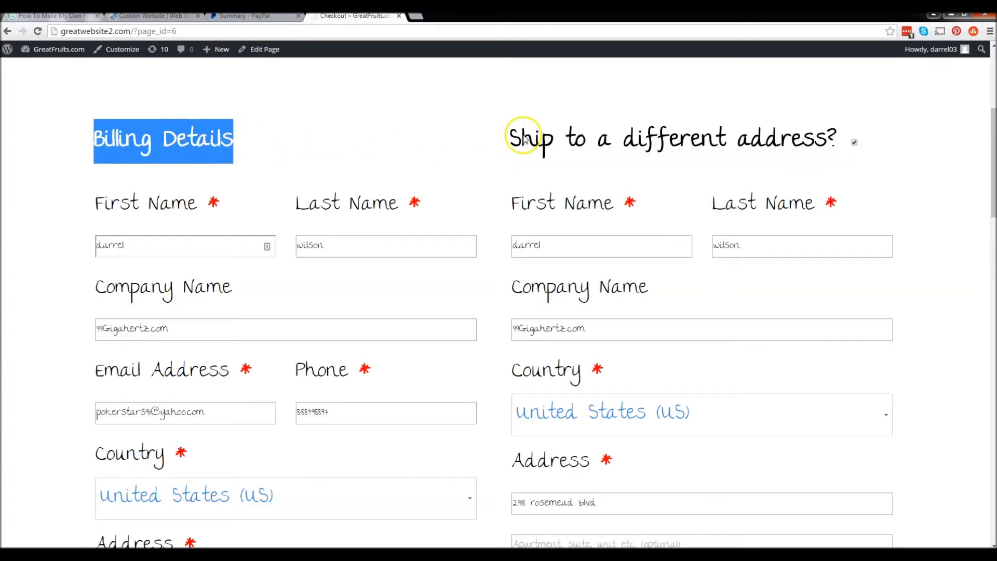
click(818, 244)
click(679, 249)
click(664, 328)
click(400, 244)
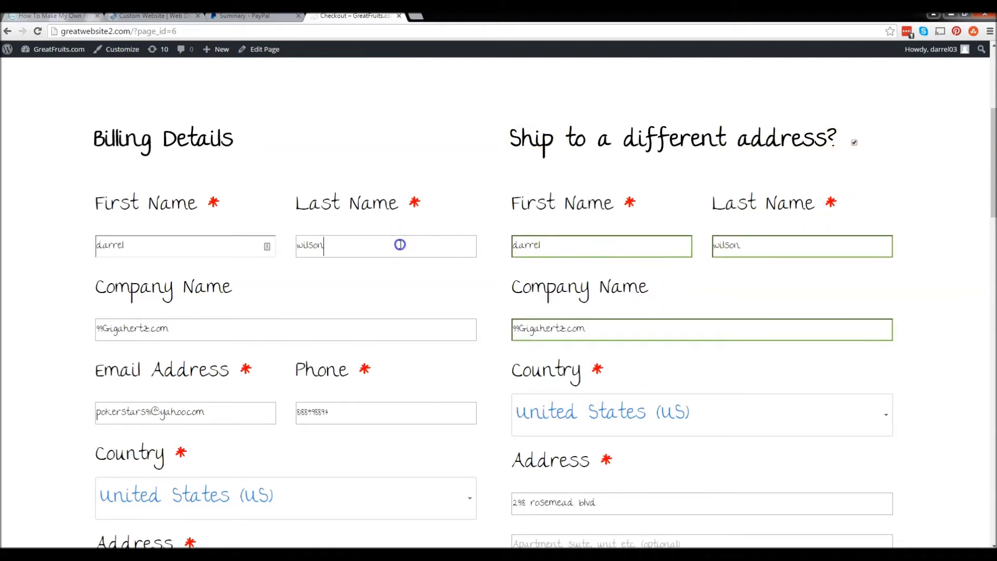
click(185, 245)
click(855, 145)
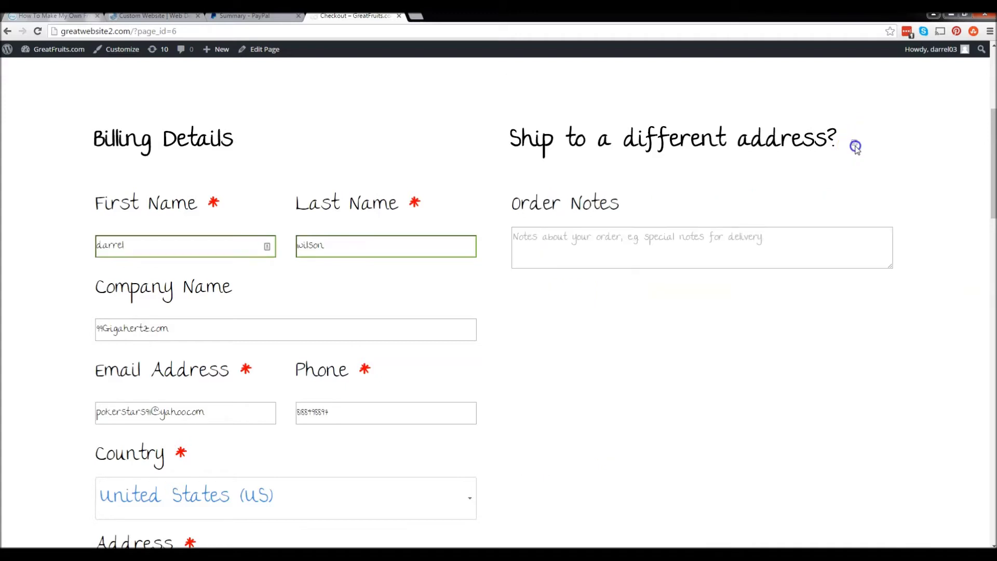
Review the address and order summary on the checkout page, and proceed to PayPal for payment.
scroll(443, 222, down, 2)
scroll(443, 221, down, 5)
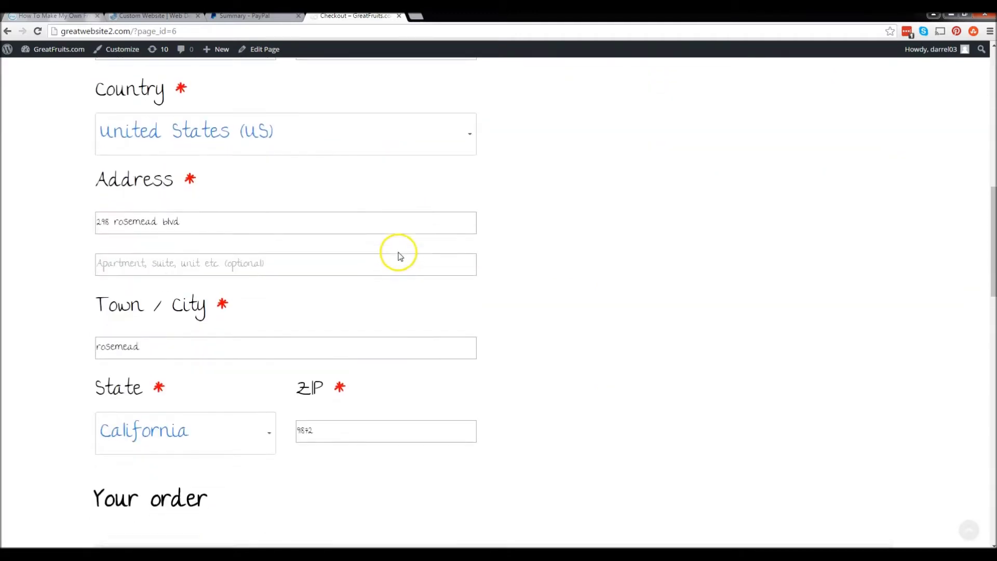
scroll(400, 256, down, 4)
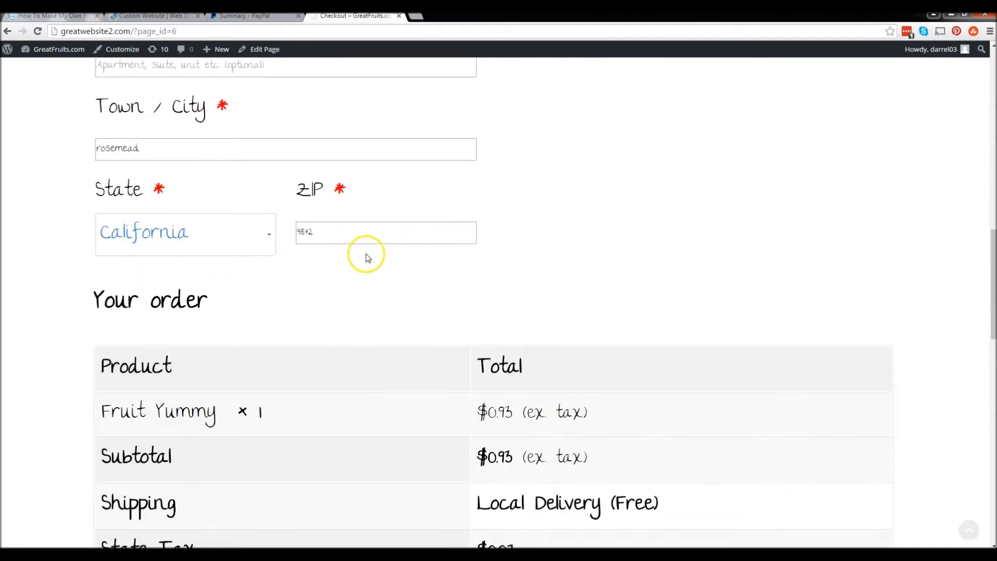
scroll(372, 232, down, 4)
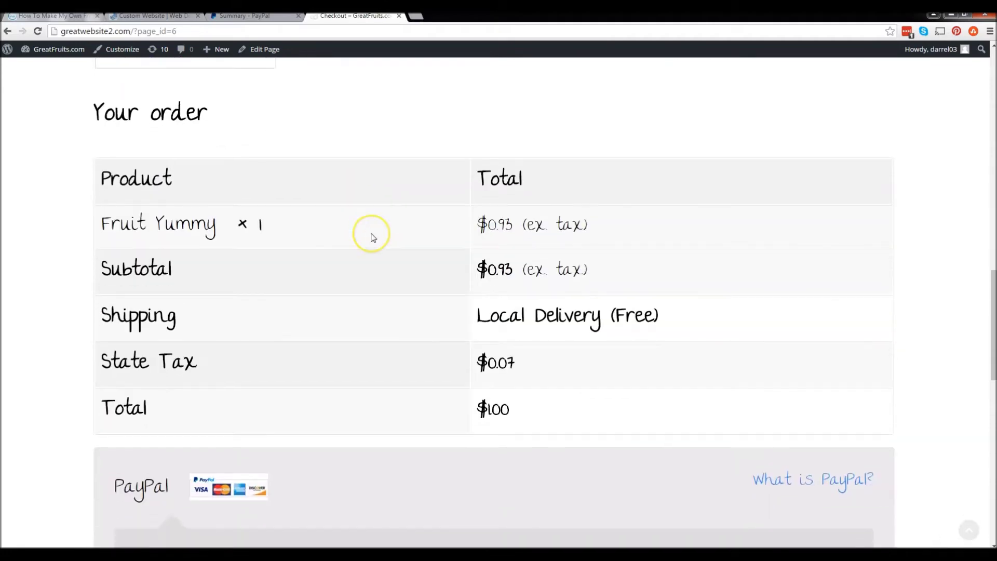
scroll(372, 237, down, 5)
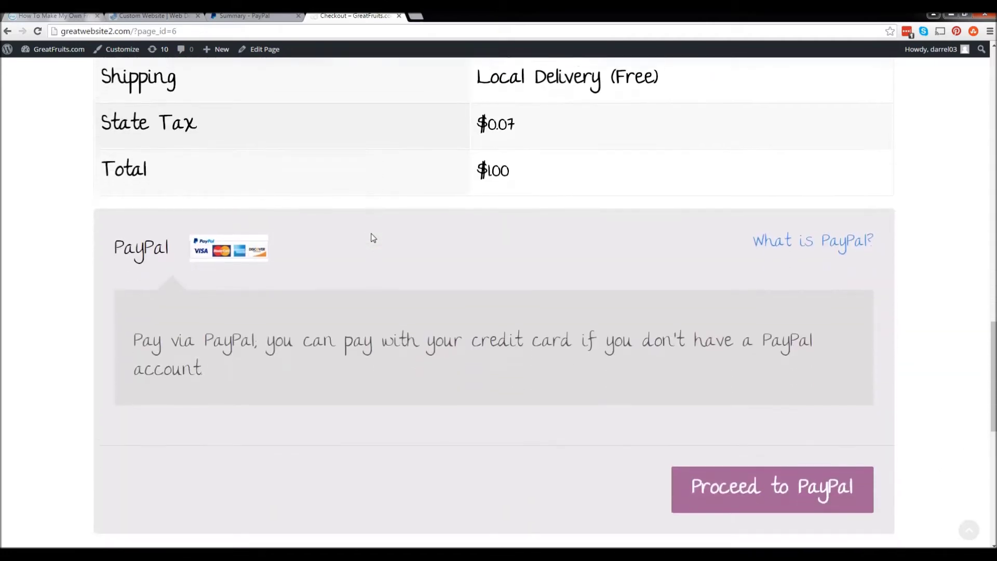
click(768, 482)
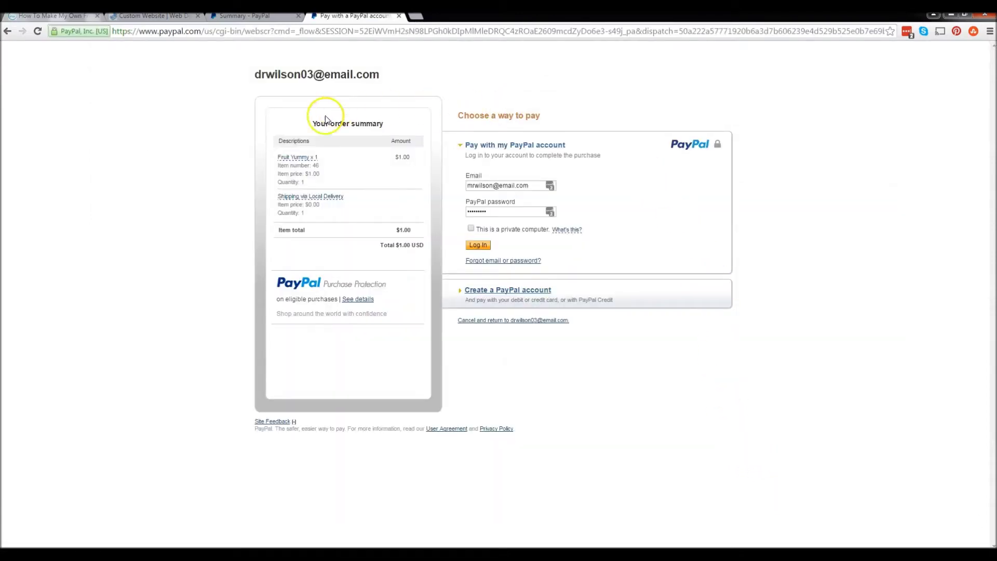
Log in to the PayPal account with the saved credentials and continue to the payment review.
click(475, 252)
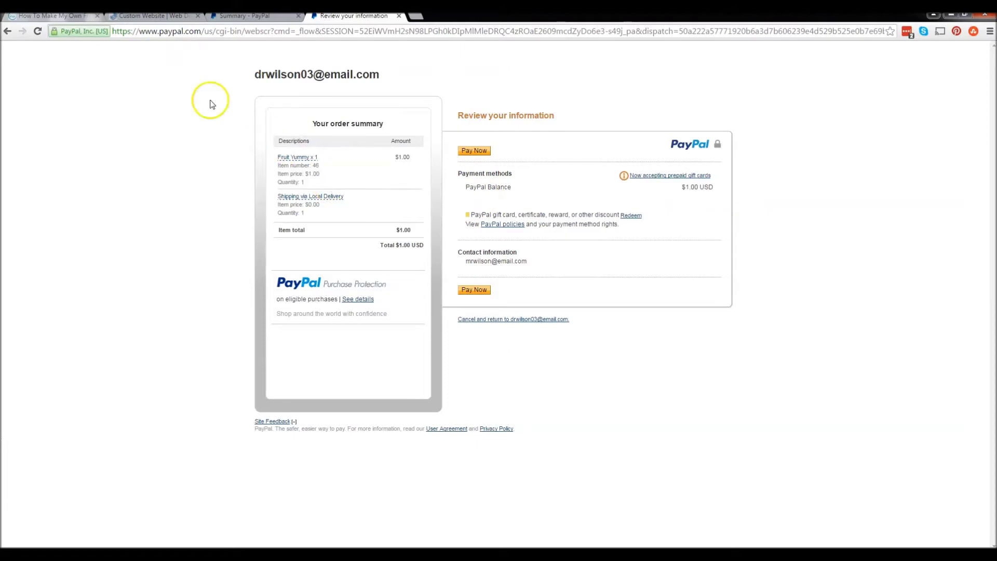
click(6, 32)
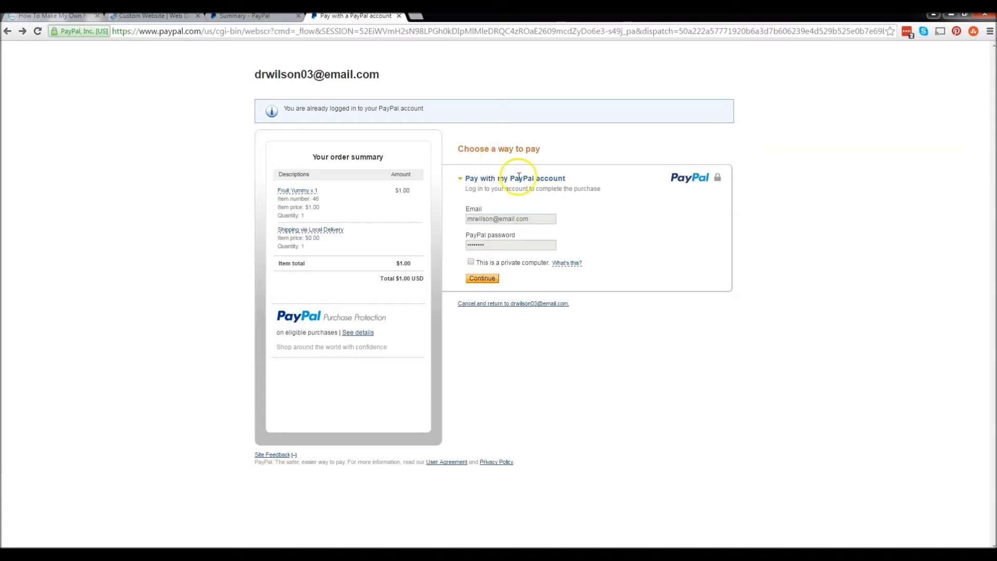
click(487, 279)
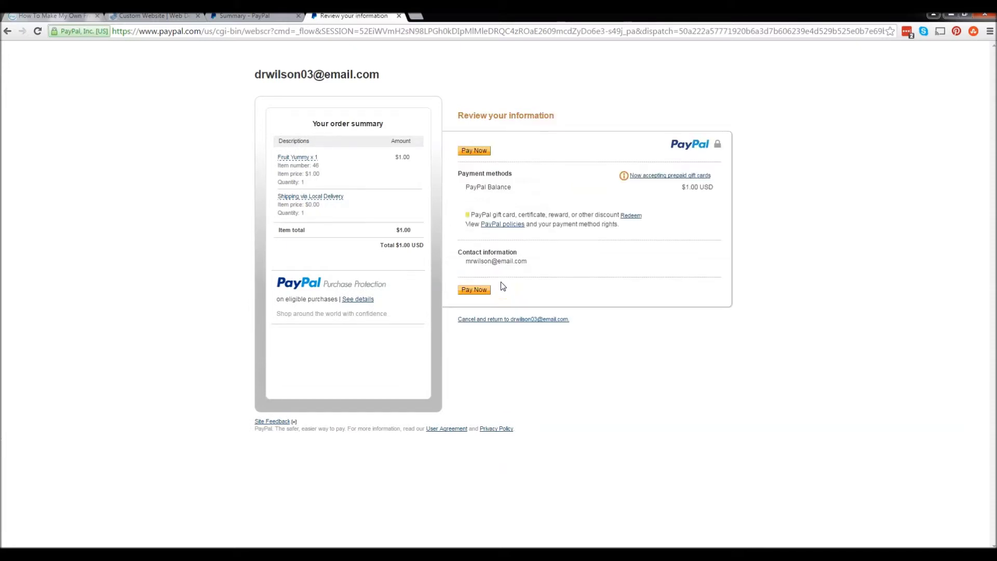
Pay for the $1.00 order from the PayPal balance, and return to the darrelwilson.com home page.
click(475, 151)
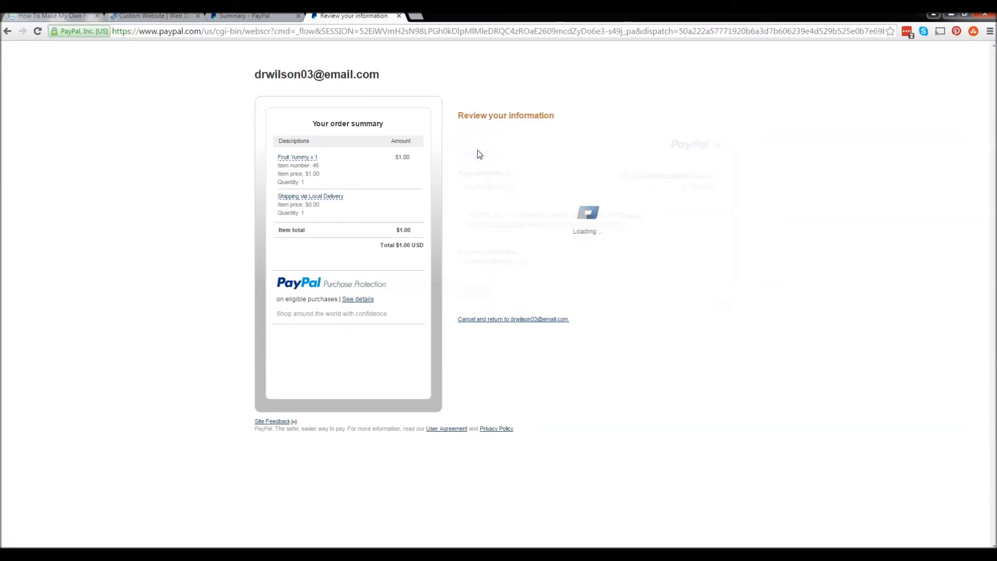
click(481, 157)
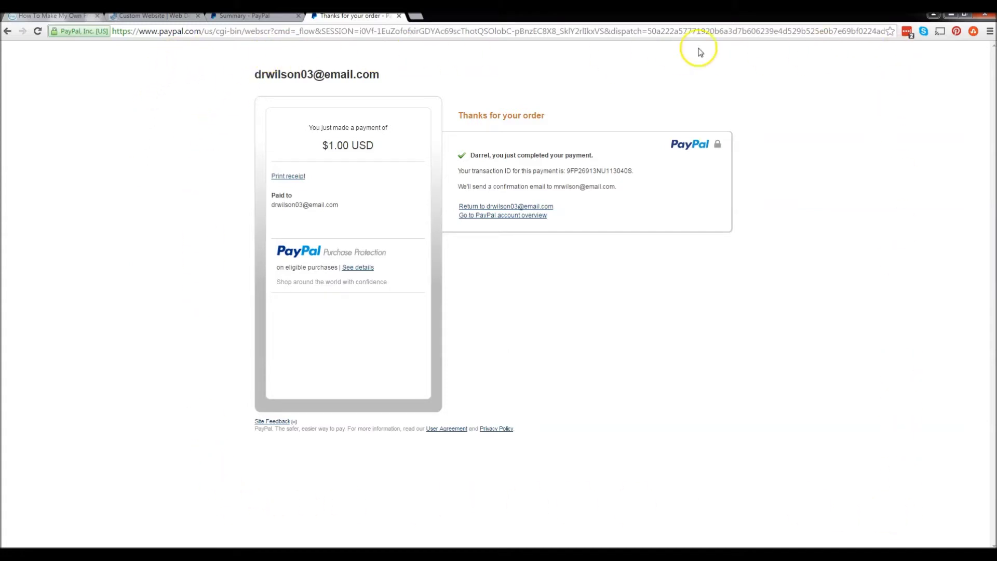
click(61, 19)
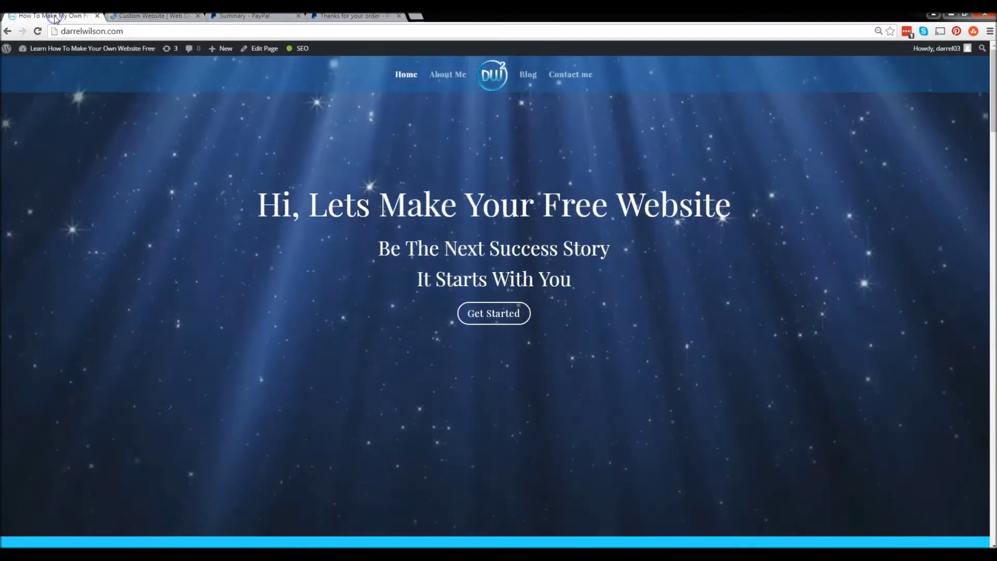
Examine the pricing plans on webdeezign.com's WebDesign Services page, and preview the PayPal checkout for the Basic plan before returning to the plans.
click(149, 18)
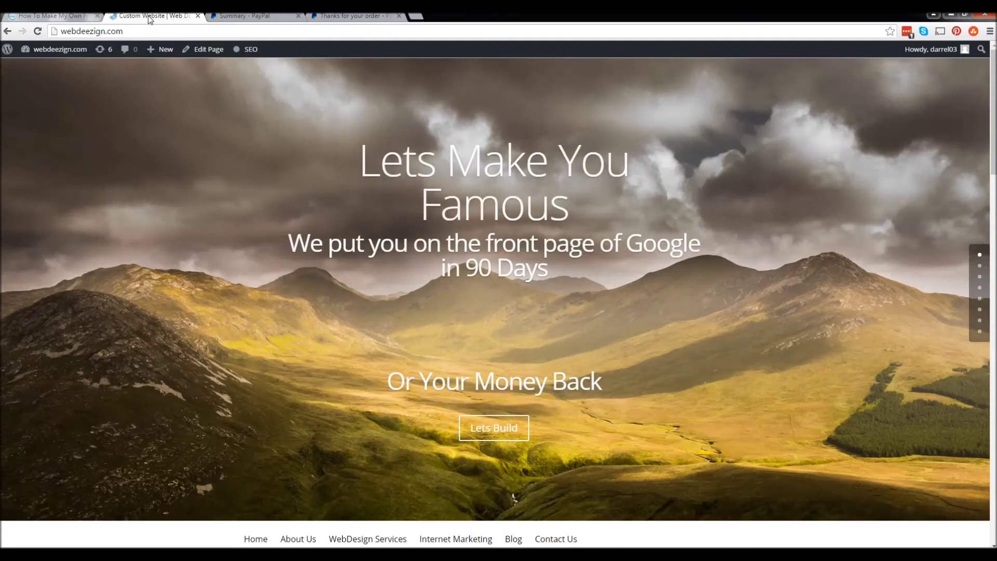
scroll(292, 201, down, 1)
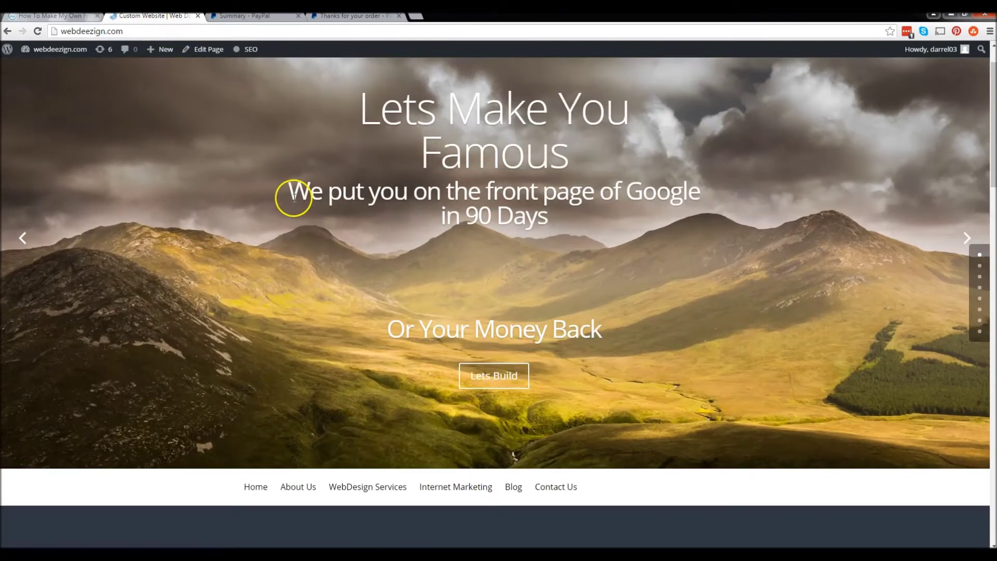
click(384, 492)
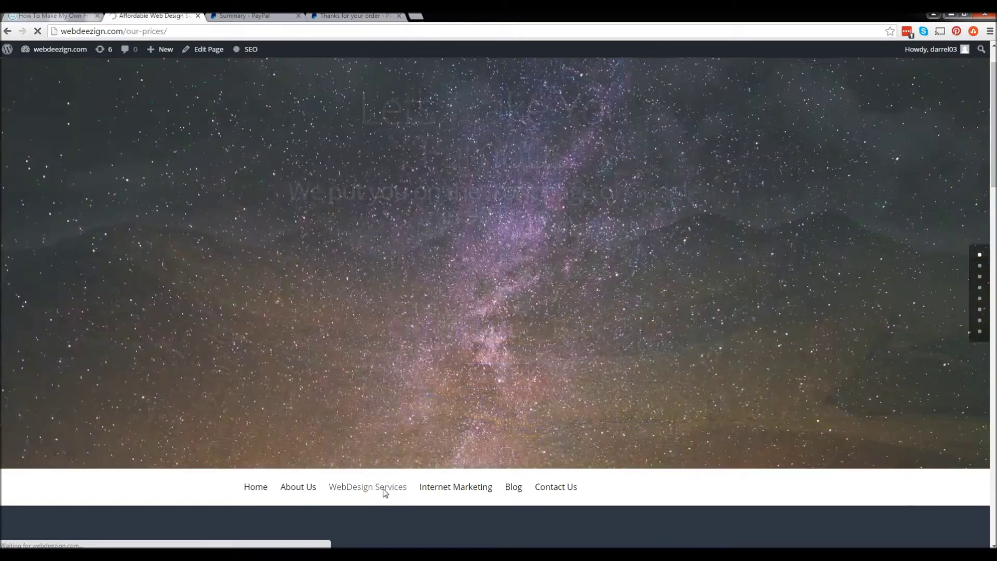
scroll(383, 459, down, 5)
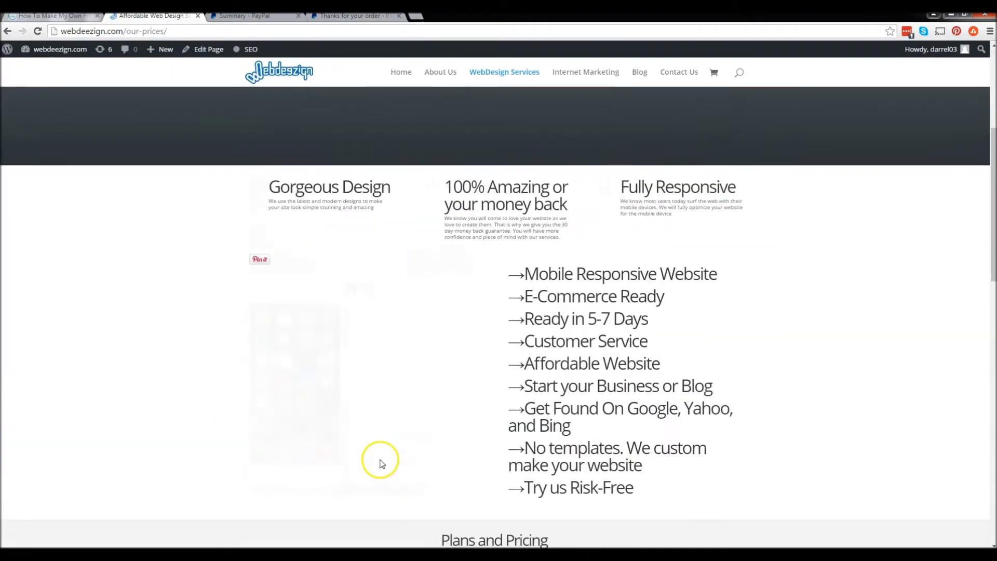
scroll(382, 463, down, 7)
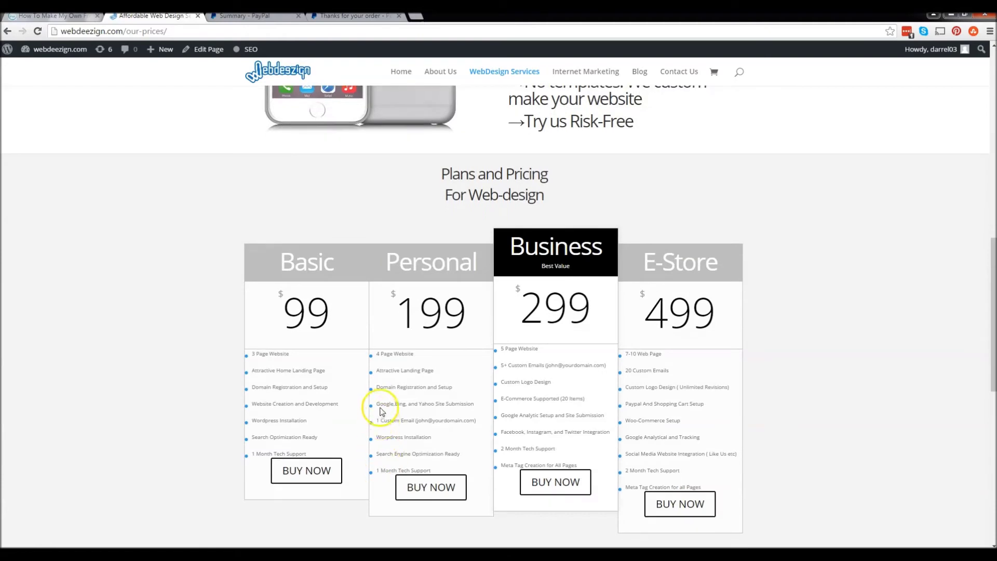
scroll(379, 372, down, 1)
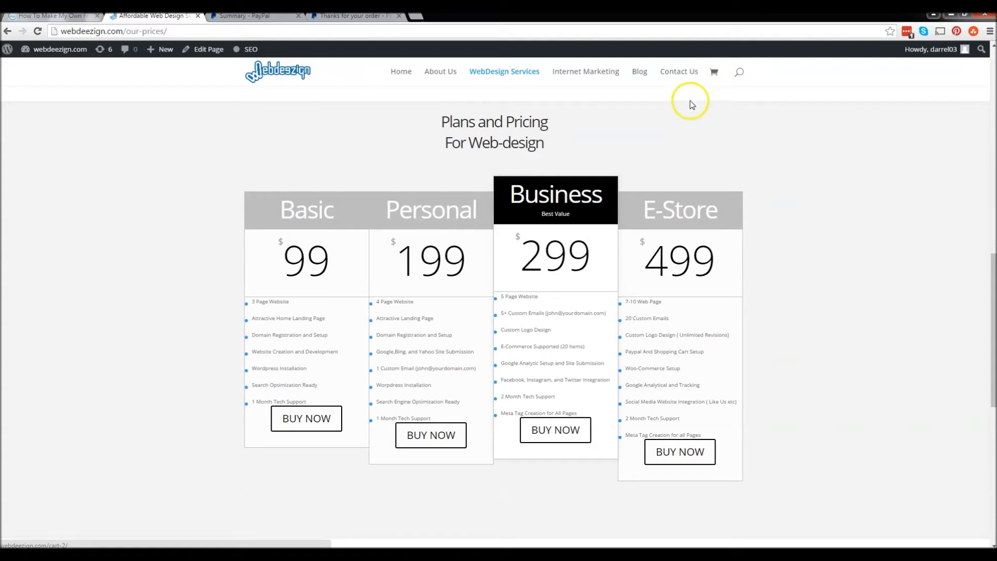
scroll(408, 185, down, 1)
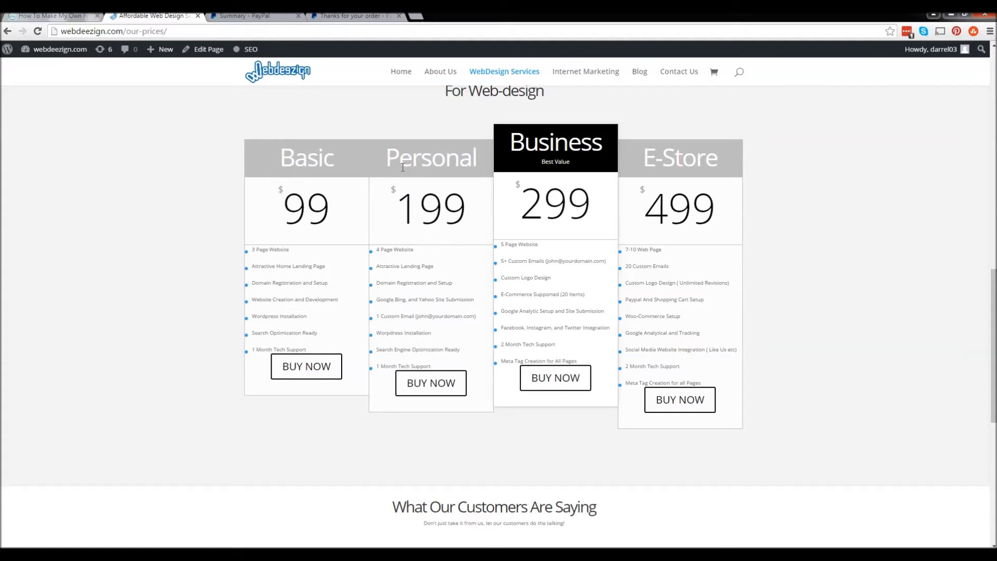
click(311, 364)
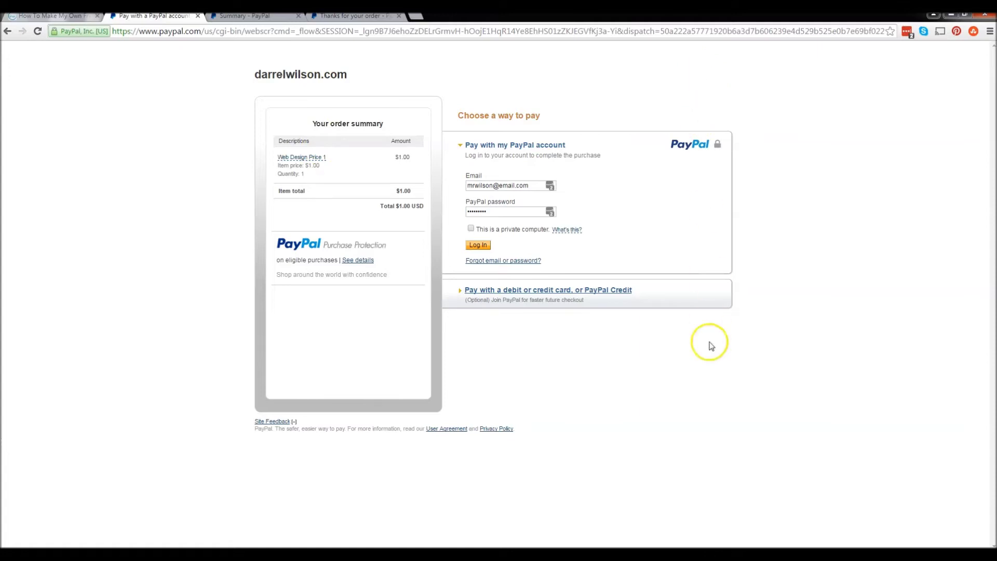
click(8, 31)
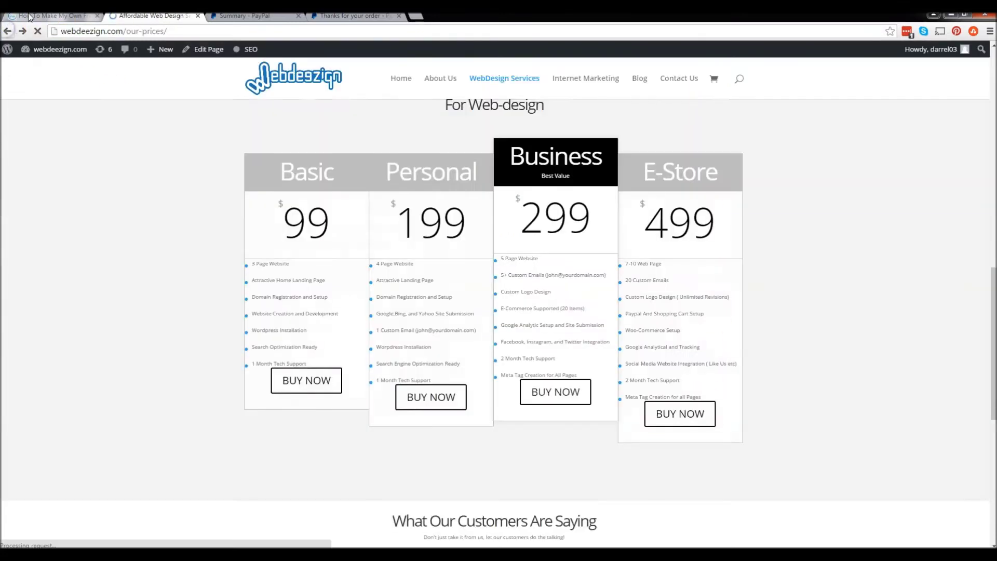
Switch to the PayPal account, log in to its business setup, and start a payment button through Option B for adding HTML buttons.
click(257, 18)
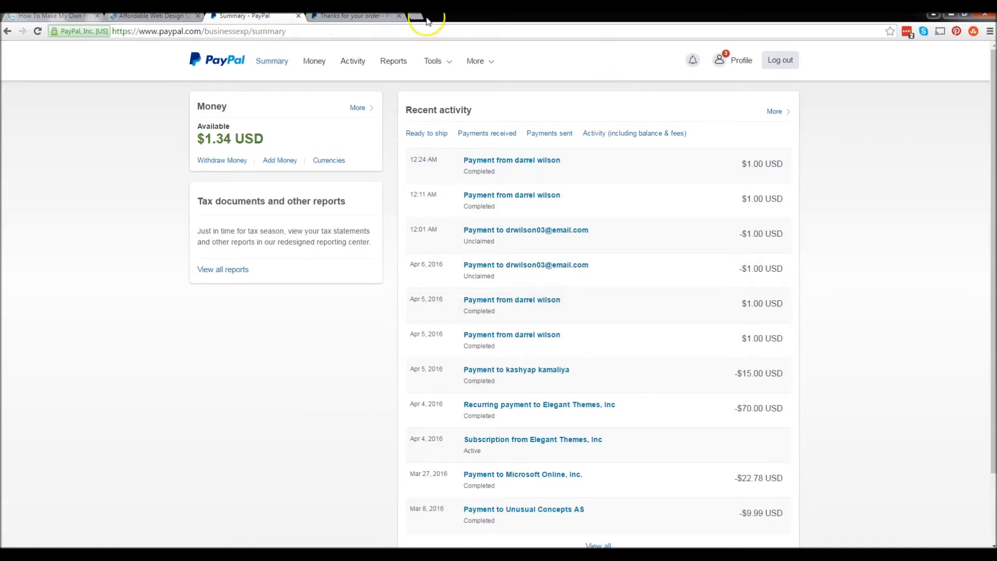
mouse_move(441, 62)
click(449, 88)
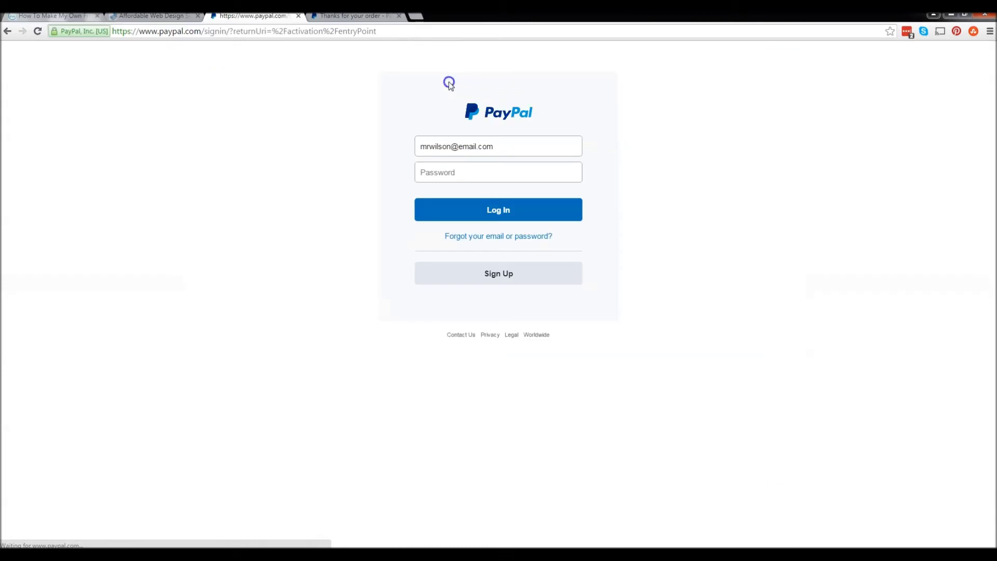
click(499, 203)
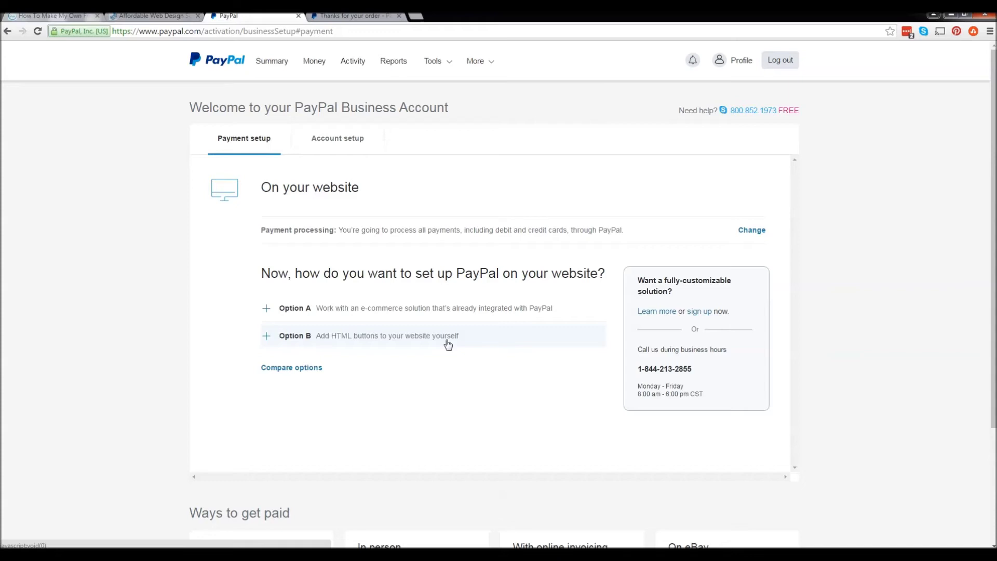
click(367, 339)
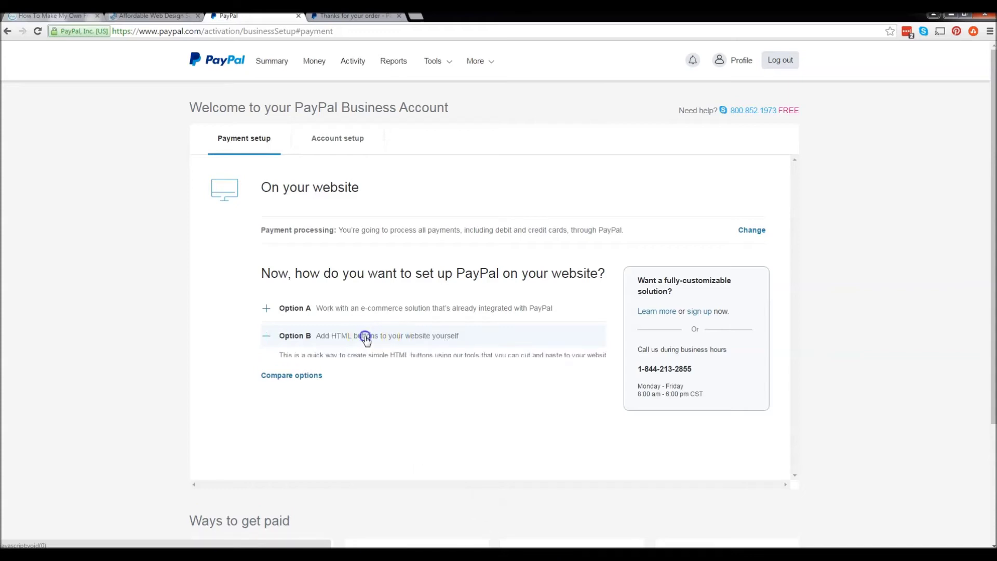
click(337, 388)
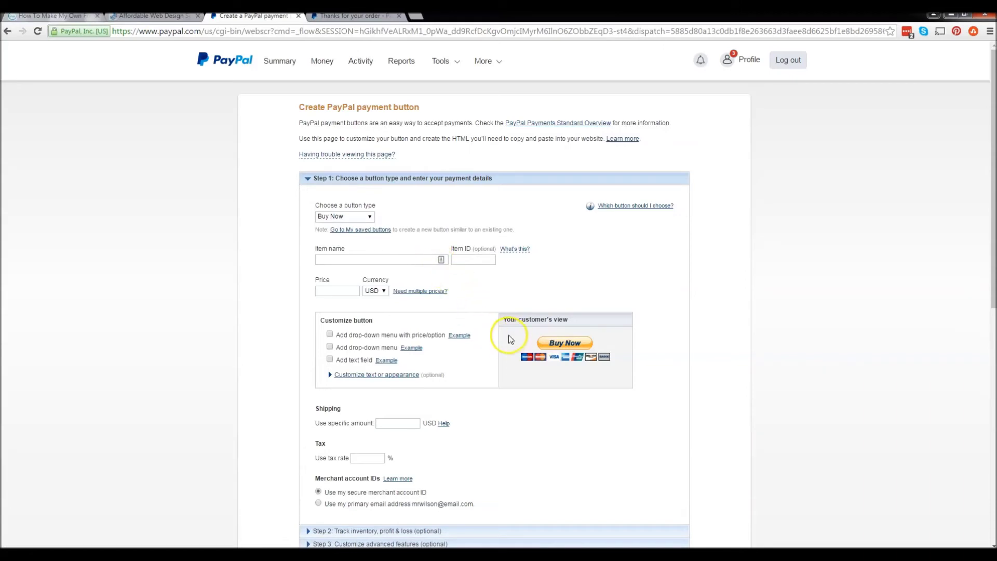
Set the Buy Now button's item name to "web design" and its price to 1 USD.
scroll(472, 285, down, 1)
scroll(478, 280, down, 2)
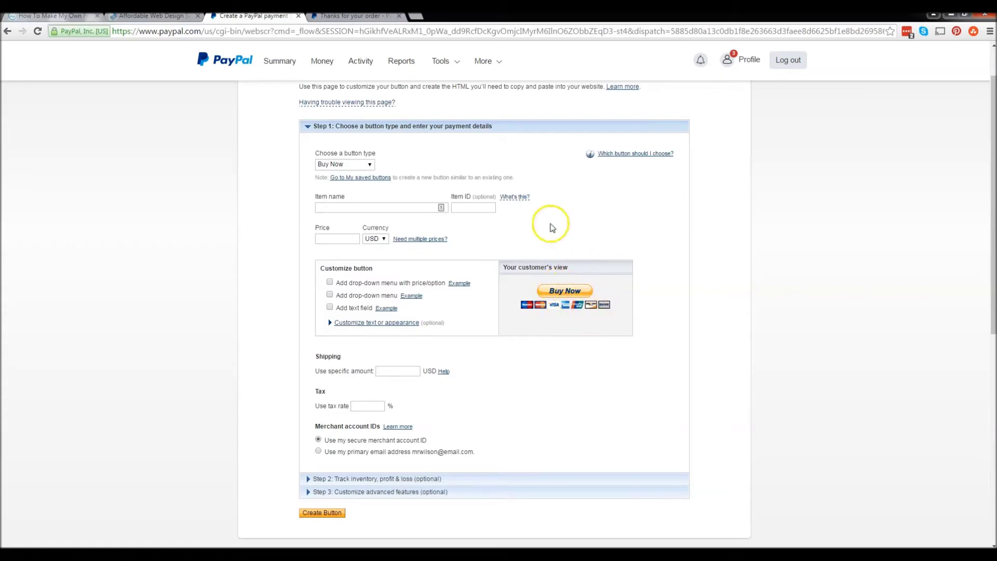
click(137, 18)
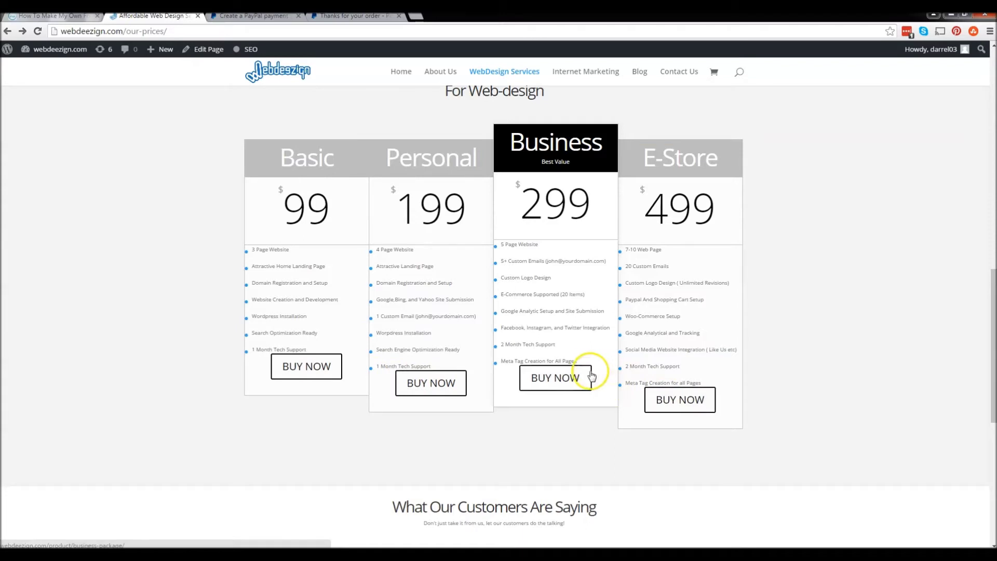
click(264, 16)
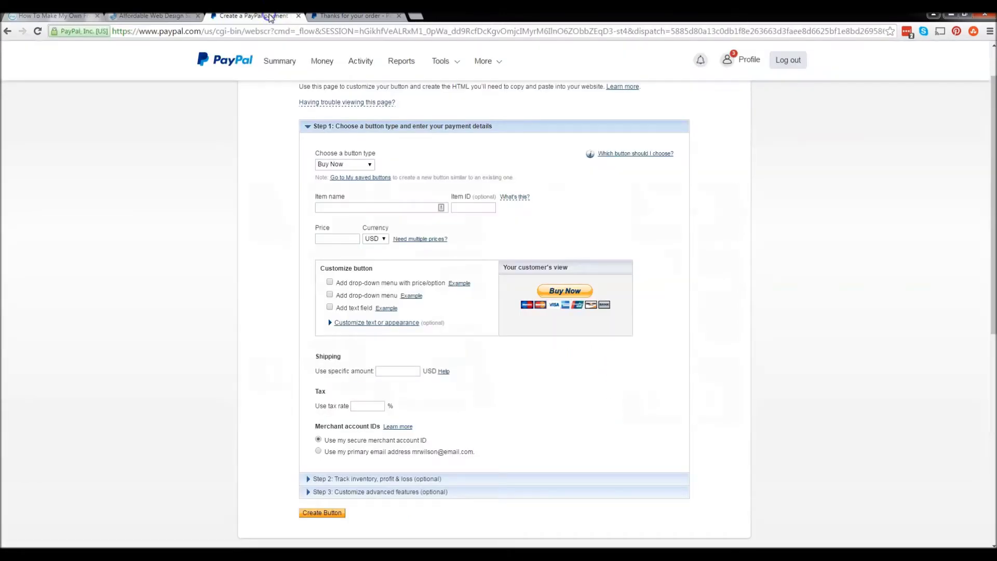
click(370, 208)
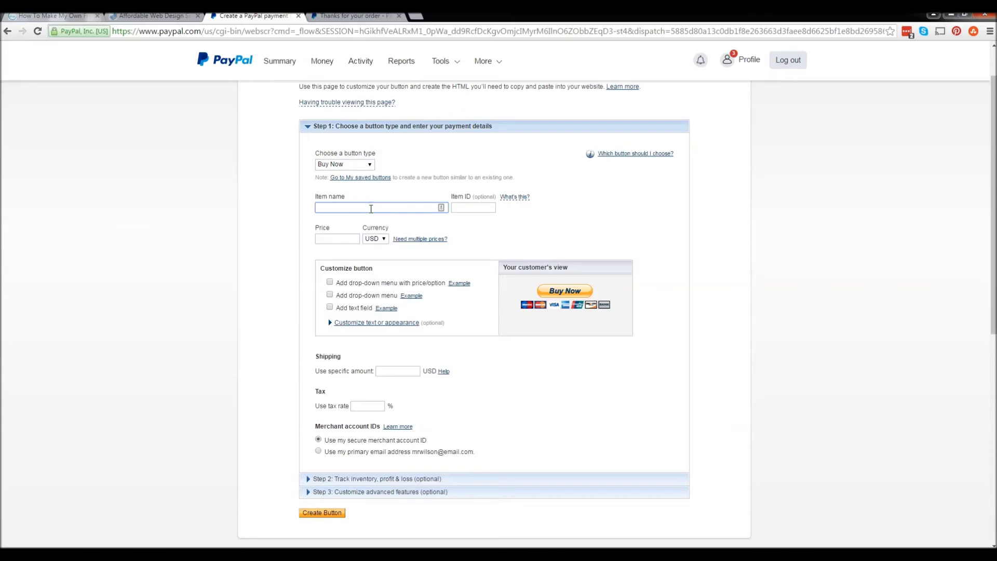
text(web design)
key(Tab)
click(449, 208)
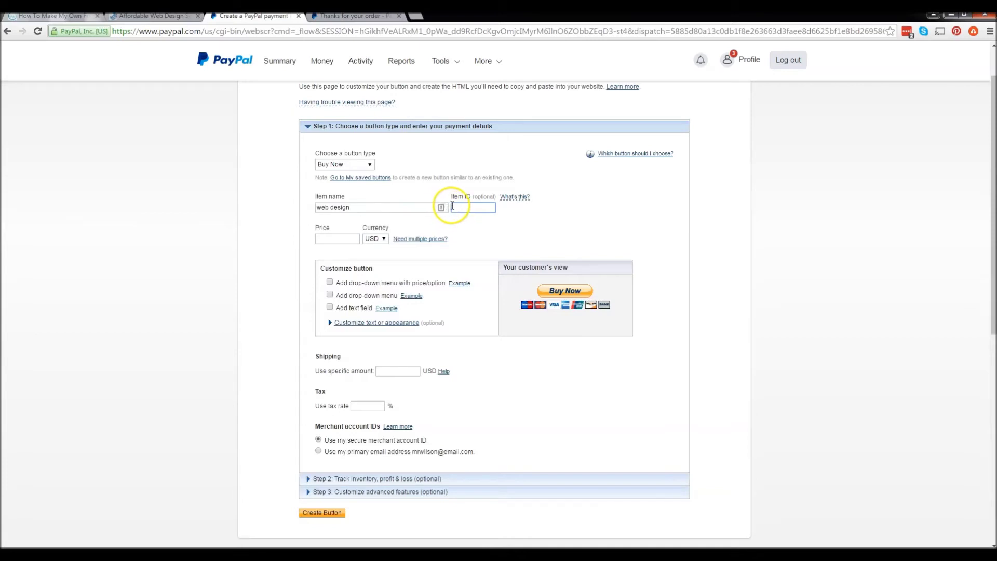
click(332, 238)
text(1)
click(328, 250)
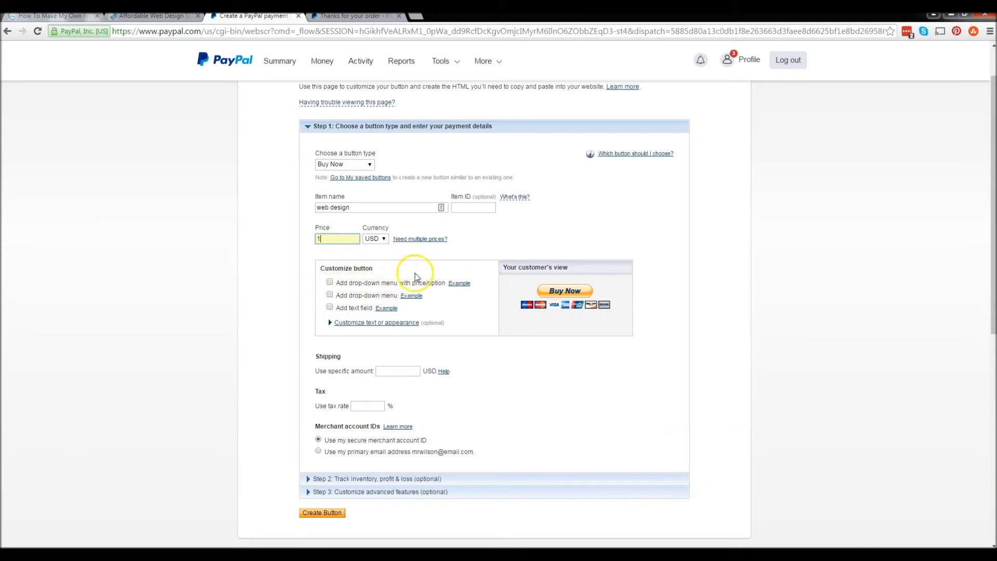
click(386, 324)
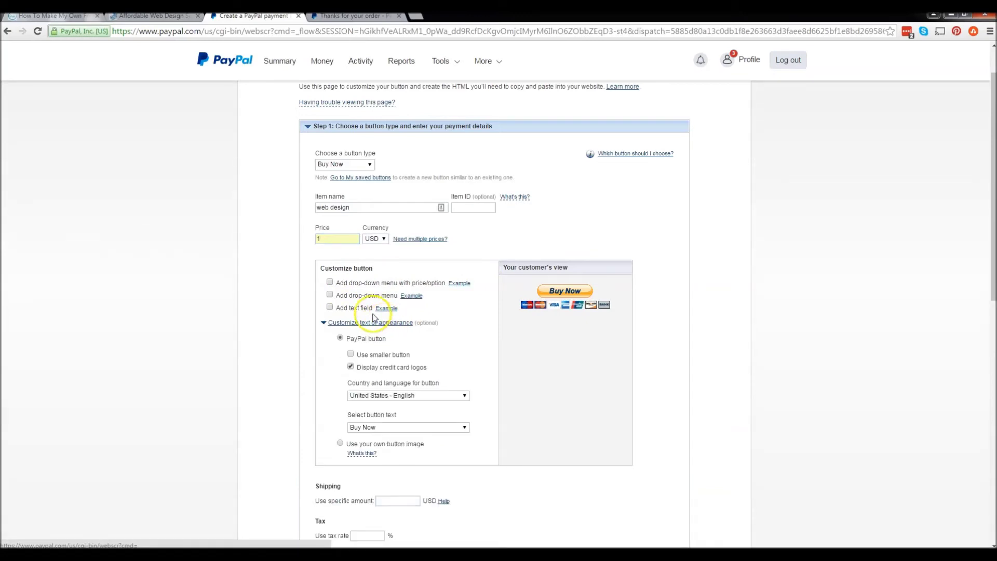
scroll(364, 312, down, 1)
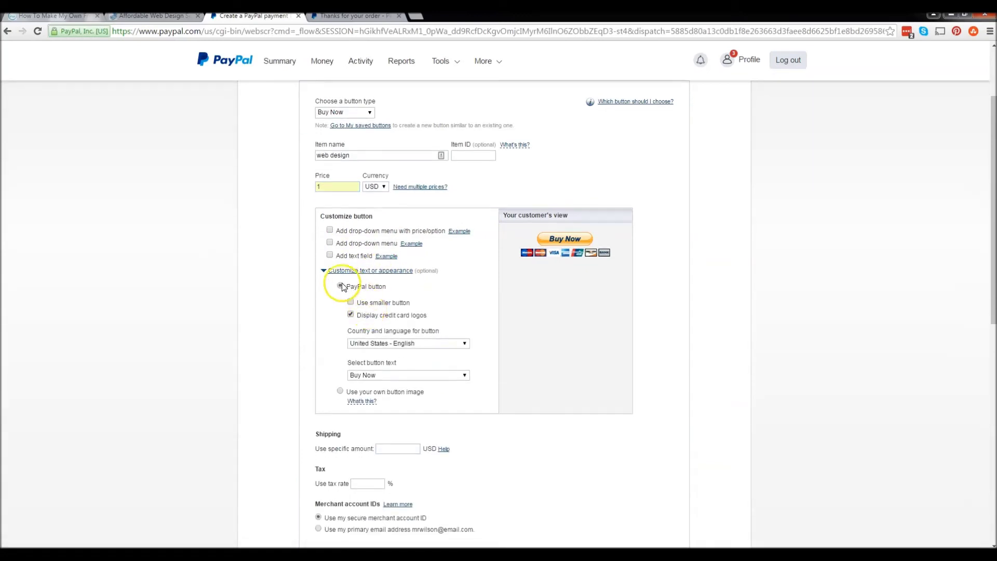
click(340, 391)
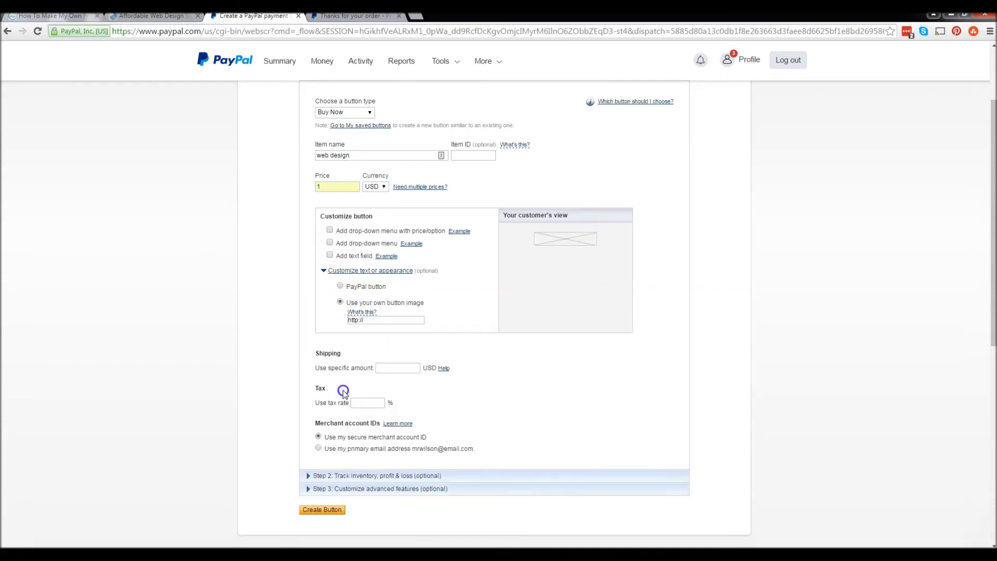
scroll(348, 383, down, 1)
scroll(349, 383, down, 1)
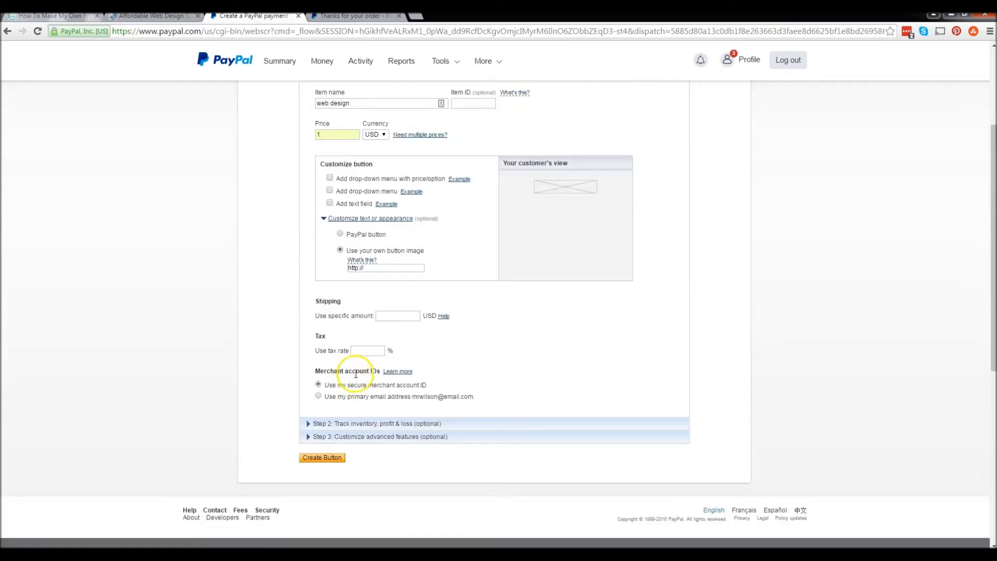
click(393, 267)
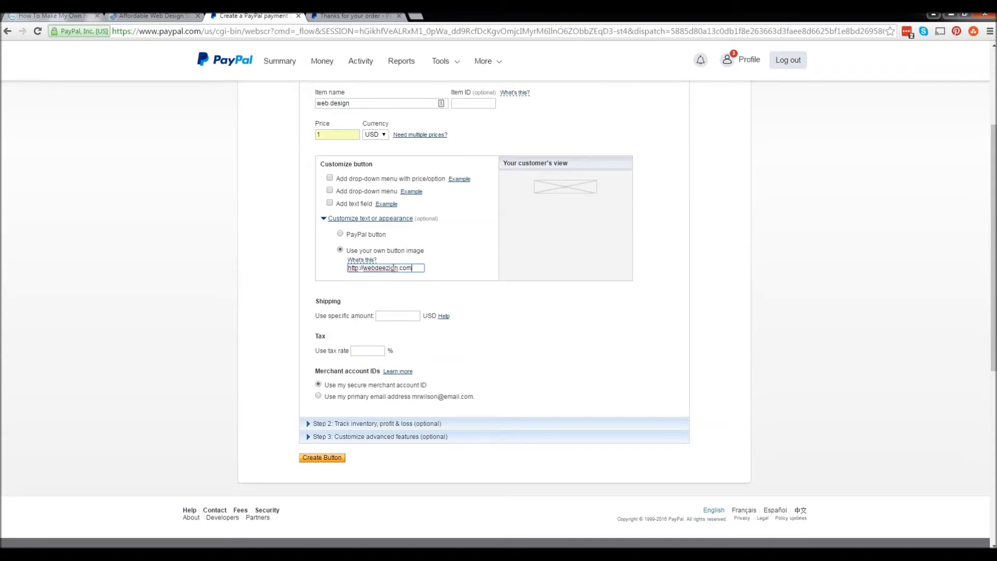
click(364, 268)
drag(362, 267, 399, 268)
text(www.)
click(426, 229)
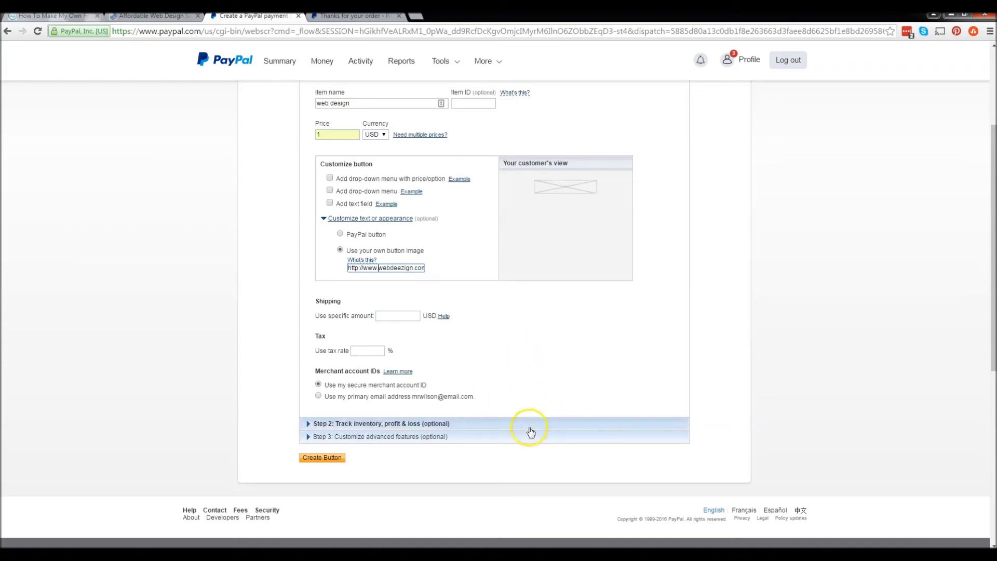
click(375, 438)
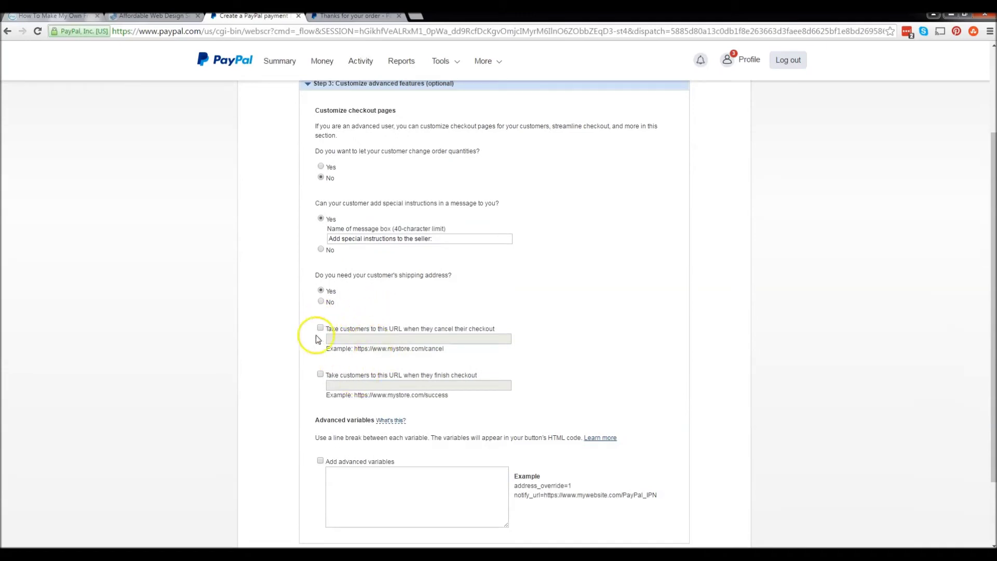
drag(327, 329, 502, 329)
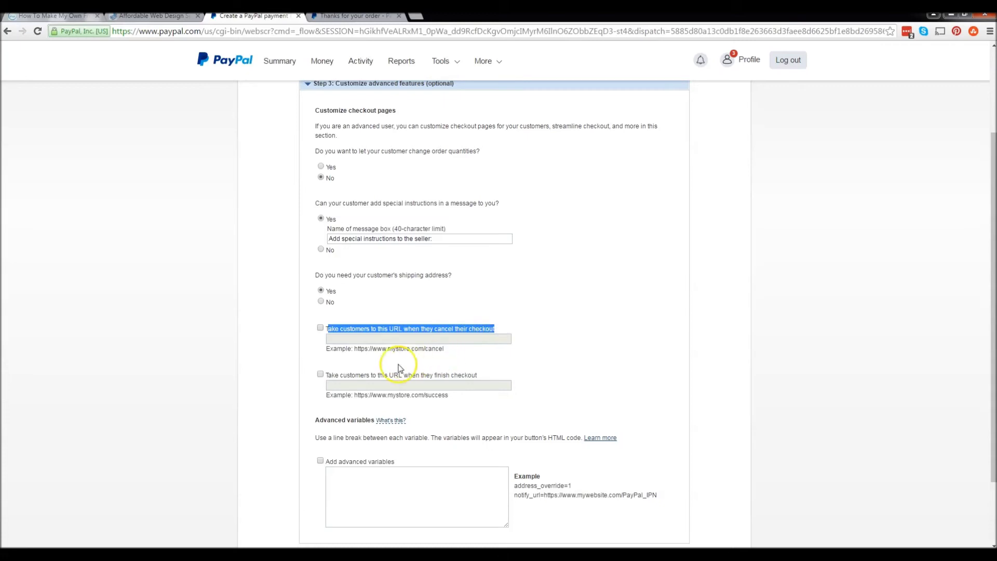
click(276, 350)
drag(334, 374, 485, 375)
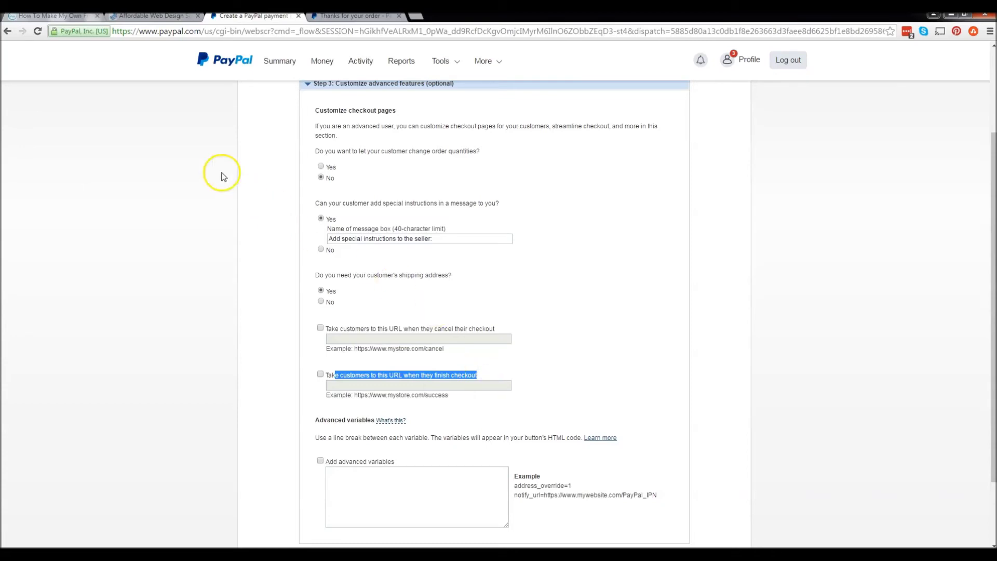
click(156, 17)
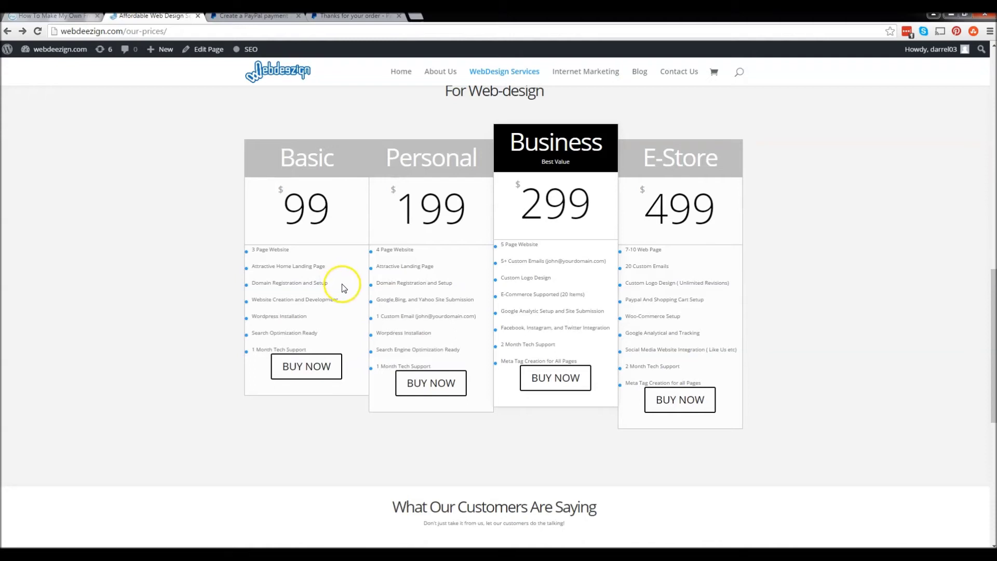
click(327, 18)
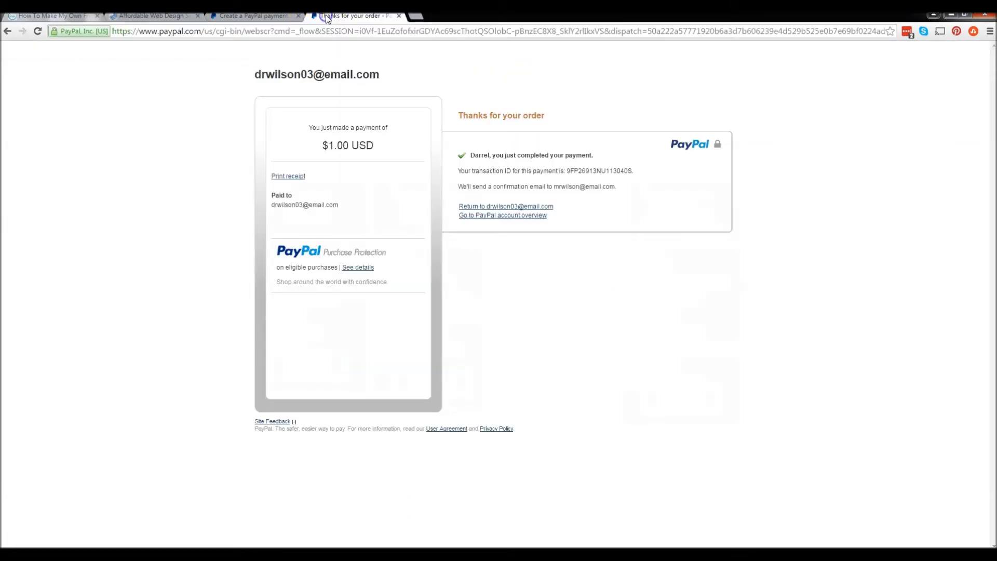
click(294, 16)
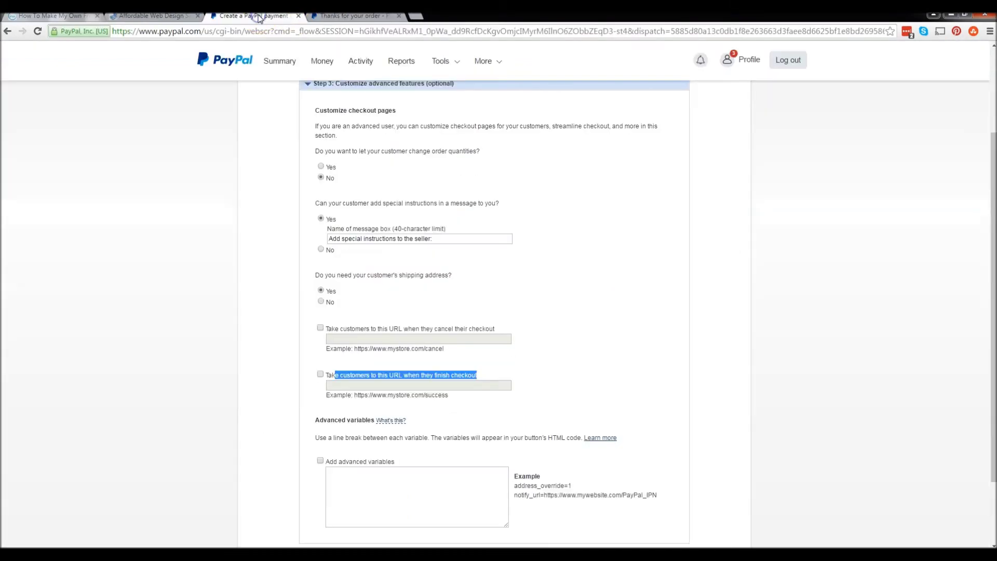
click(321, 374)
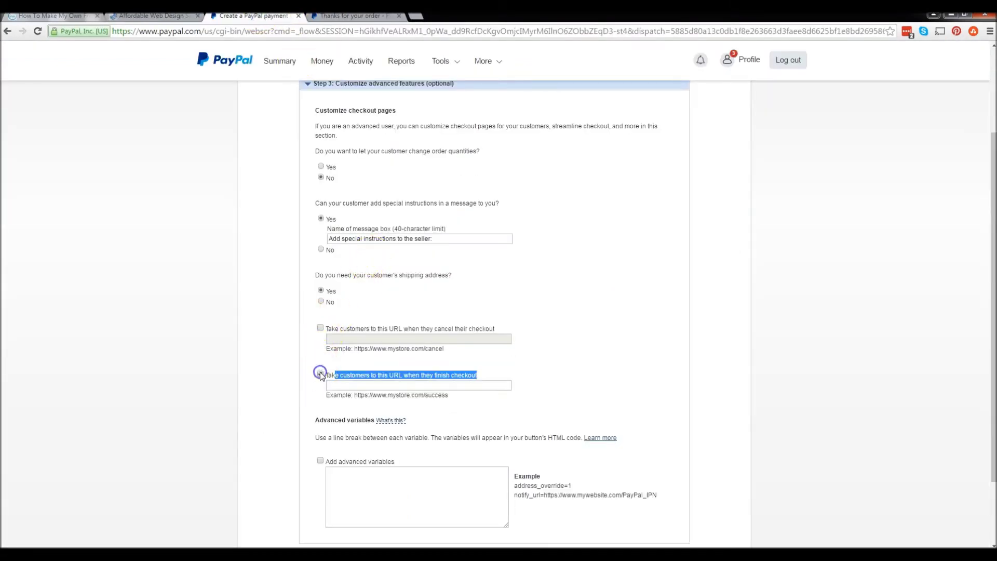
click(361, 383)
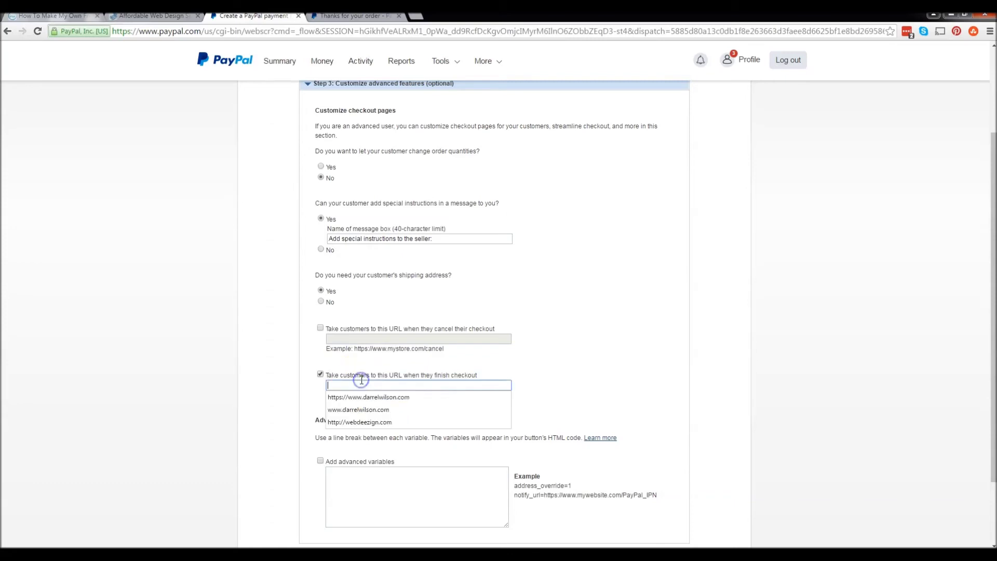
click(363, 421)
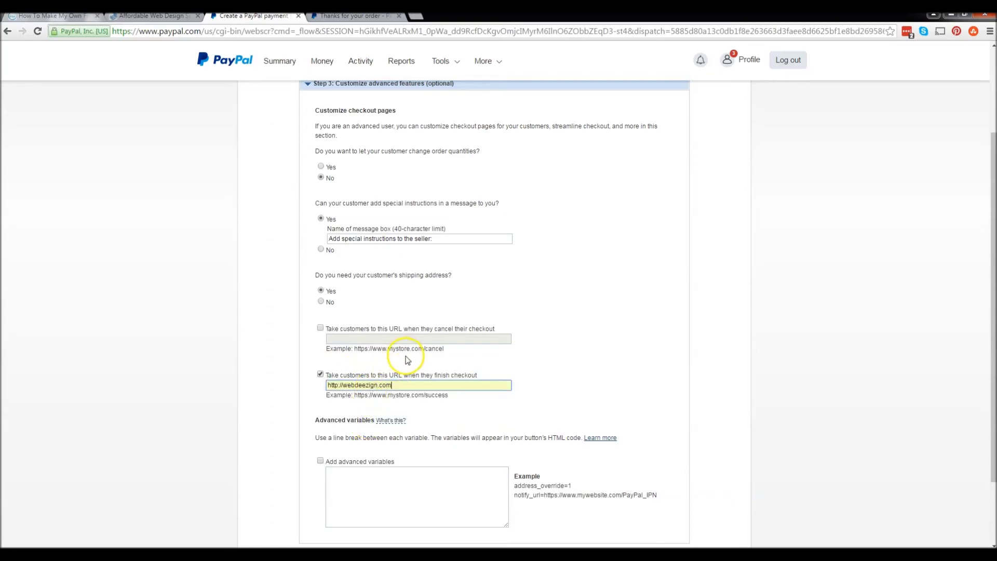
Create the Buy Now button with the settings entered so its code is generated.
scroll(562, 355, down, 1)
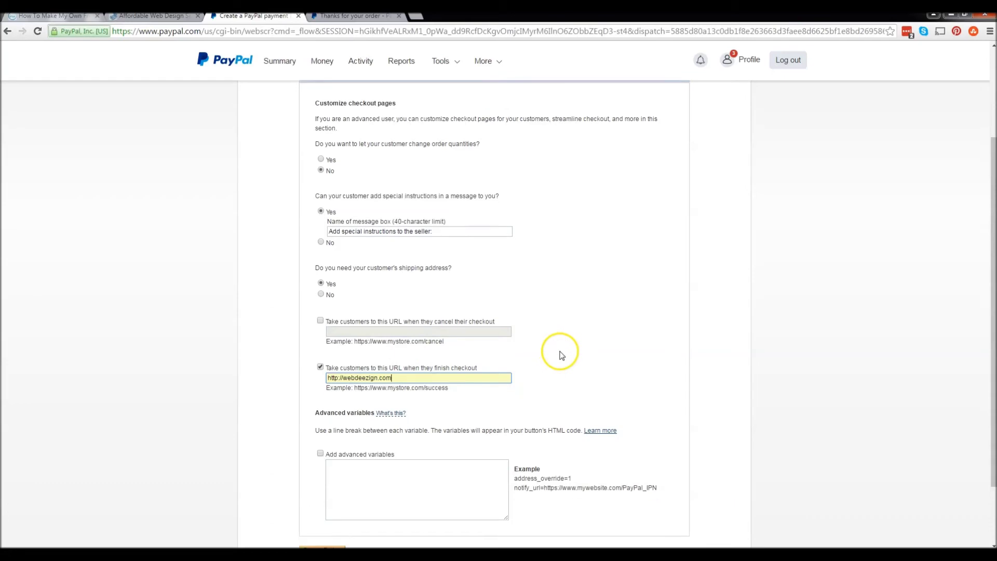
scroll(562, 355, down, 3)
click(335, 471)
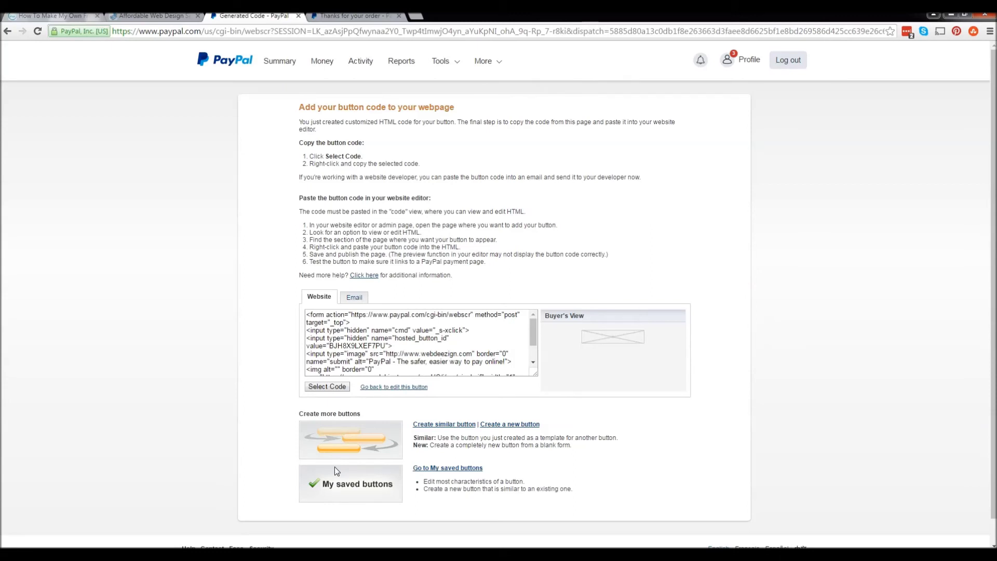
Copy the email version of the generated button code, the PayPal payment link.
click(354, 298)
drag(613, 314, 313, 317)
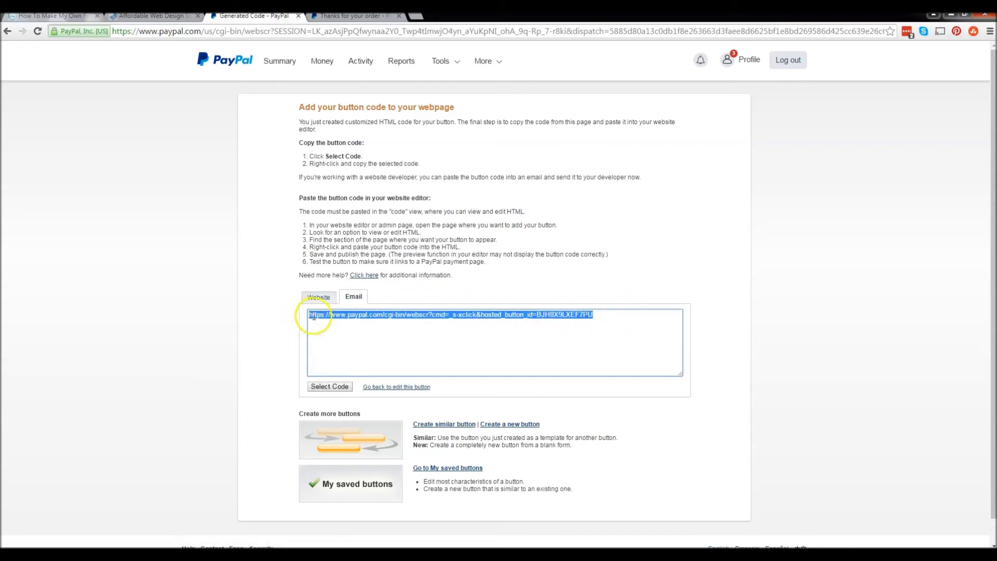
right_click(322, 318)
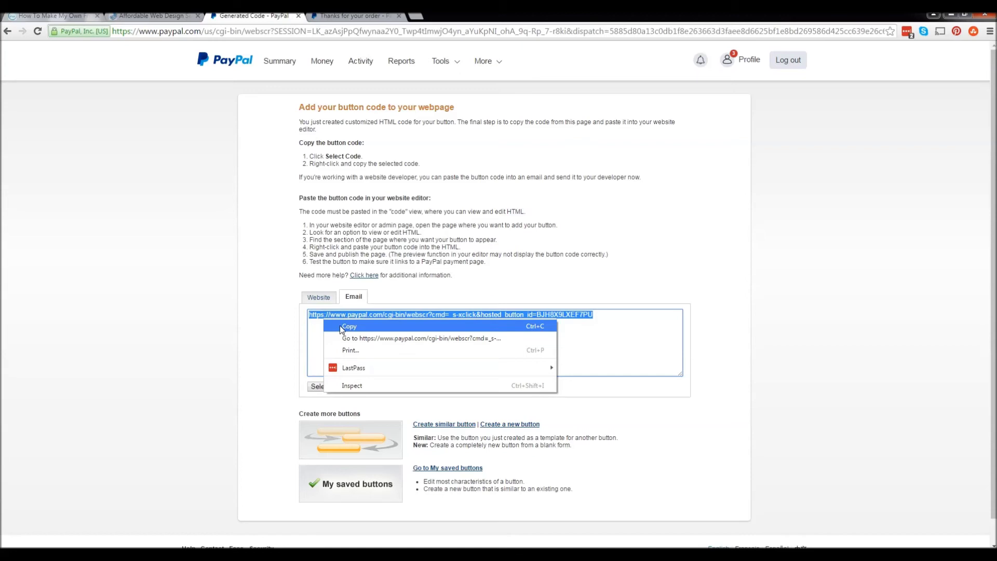
click(343, 326)
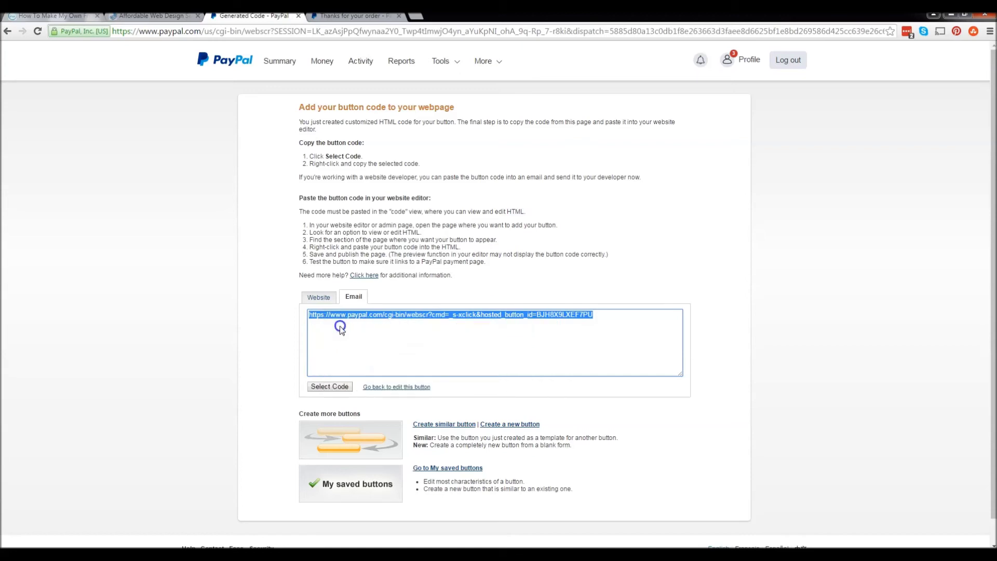
Switch to the website, edit the Our Prices page, and open the Basic table's settings in the Pricing Table module.
click(169, 18)
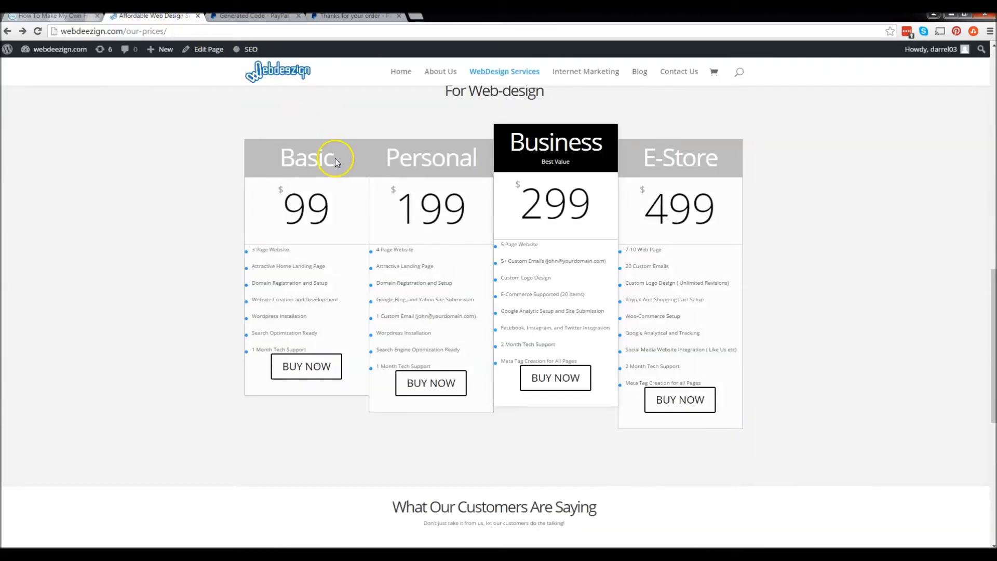
click(222, 52)
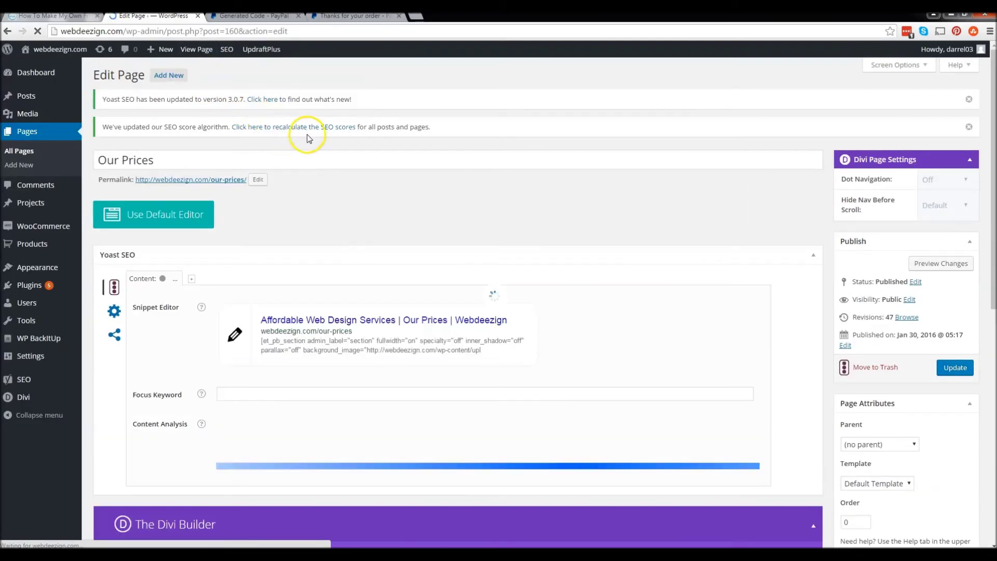
scroll(358, 159, down, 5)
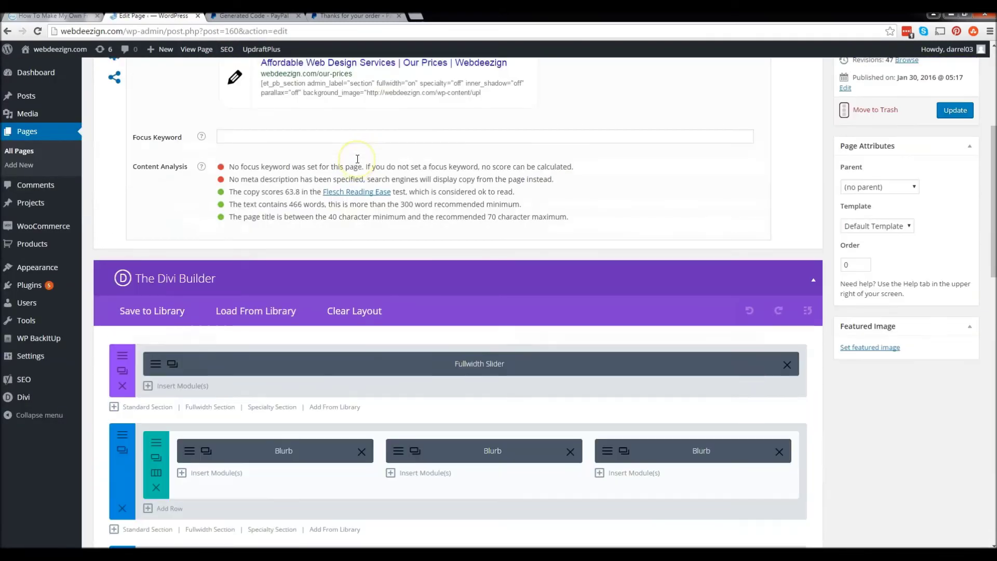
scroll(357, 159, down, 8)
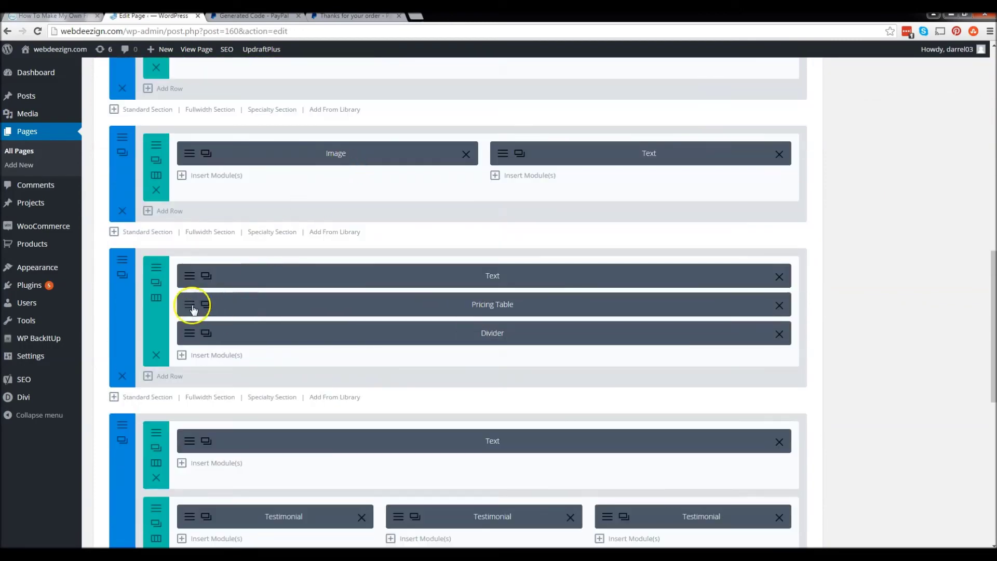
click(192, 309)
click(265, 187)
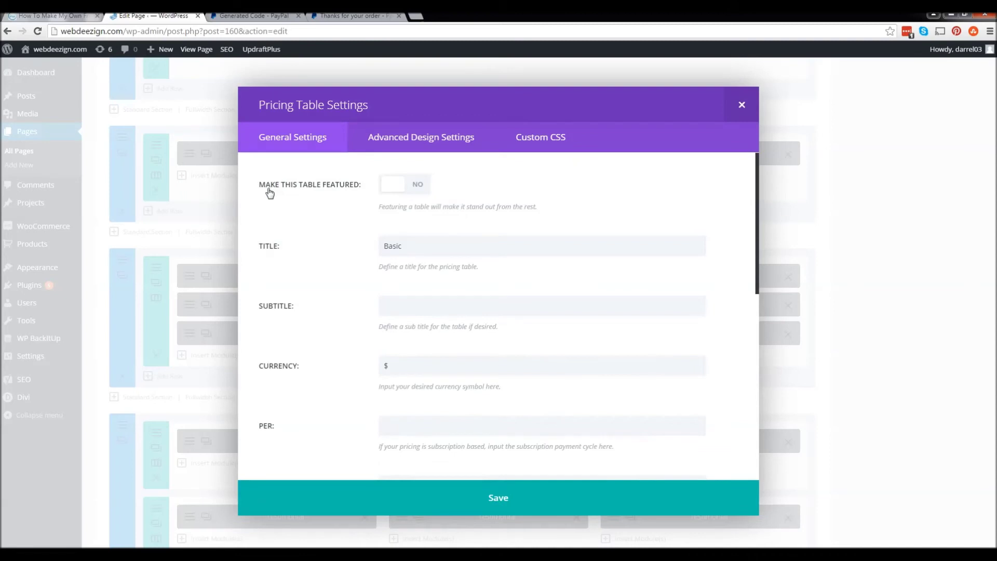
Replace the Basic table's button URL with the copied PayPal payment link.
scroll(357, 221, down, 5)
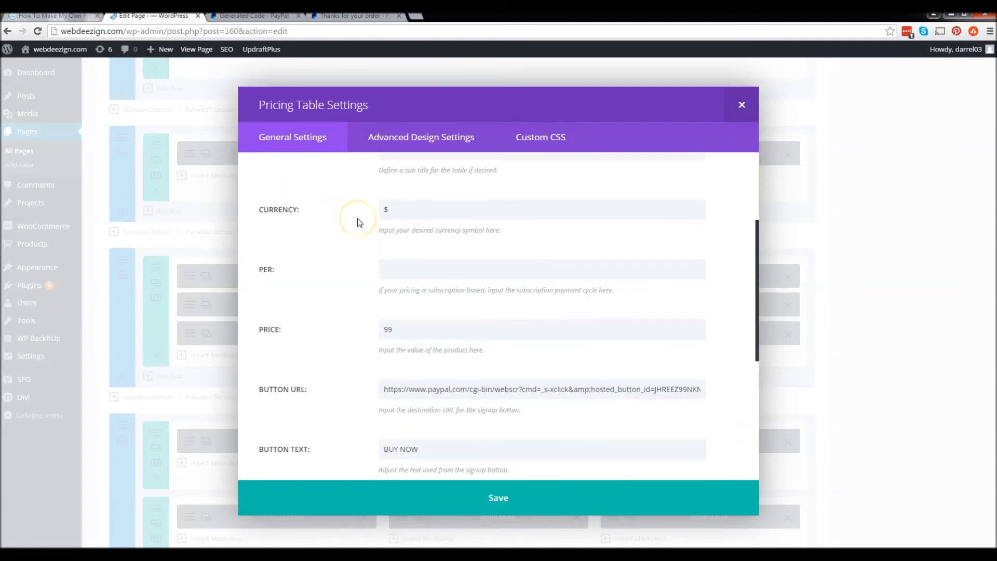
triple_click(477, 281)
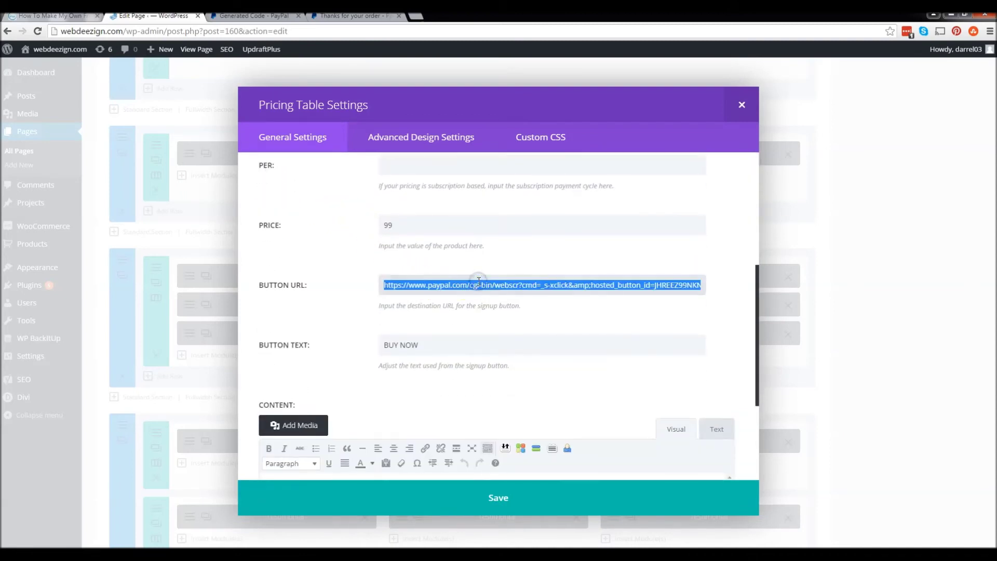
key(ctrl+v)
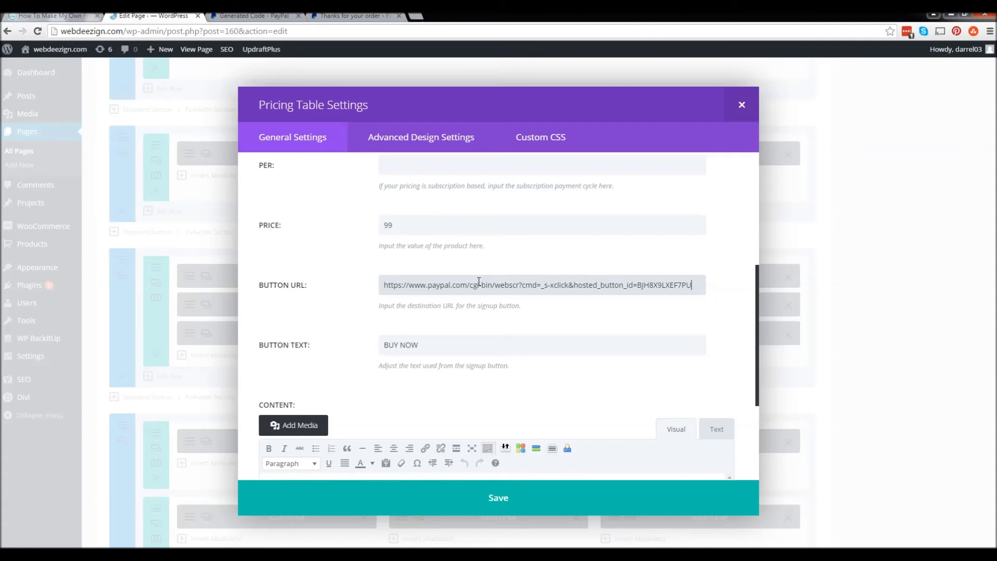
click(469, 336)
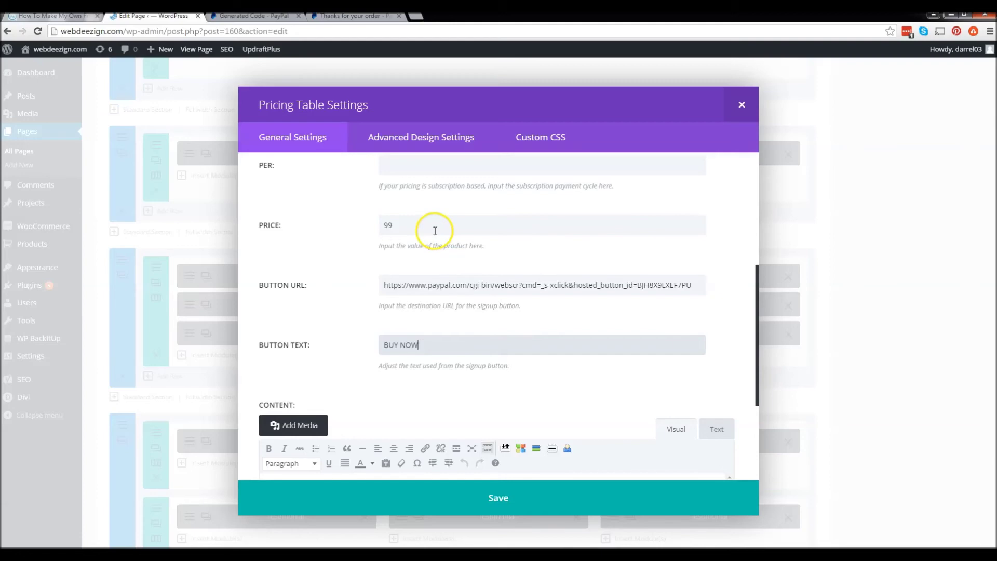
Save the Basic table and its pricing tables module, and update the Our Prices page.
scroll(561, 431, down, 1)
scroll(561, 431, down, 2)
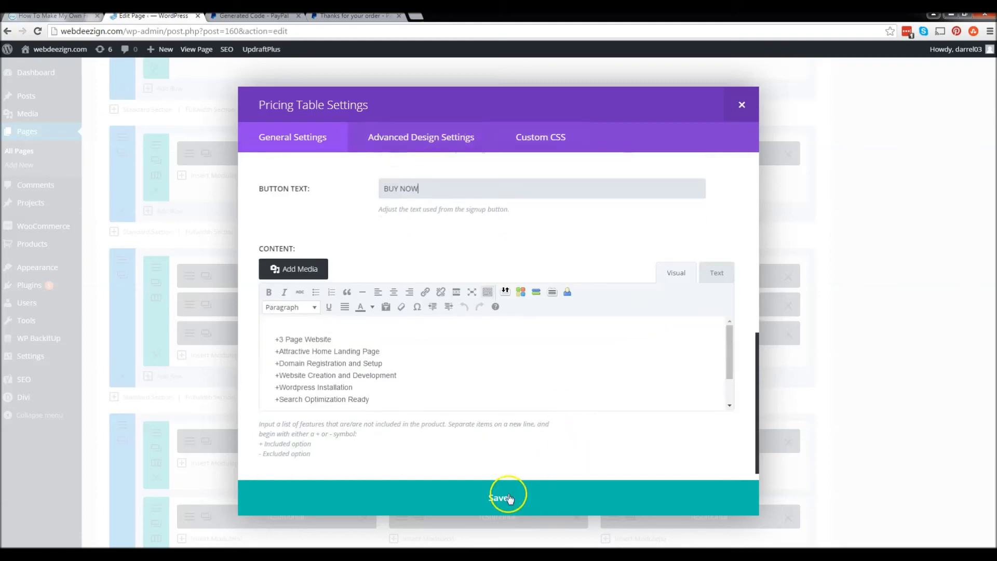
click(499, 499)
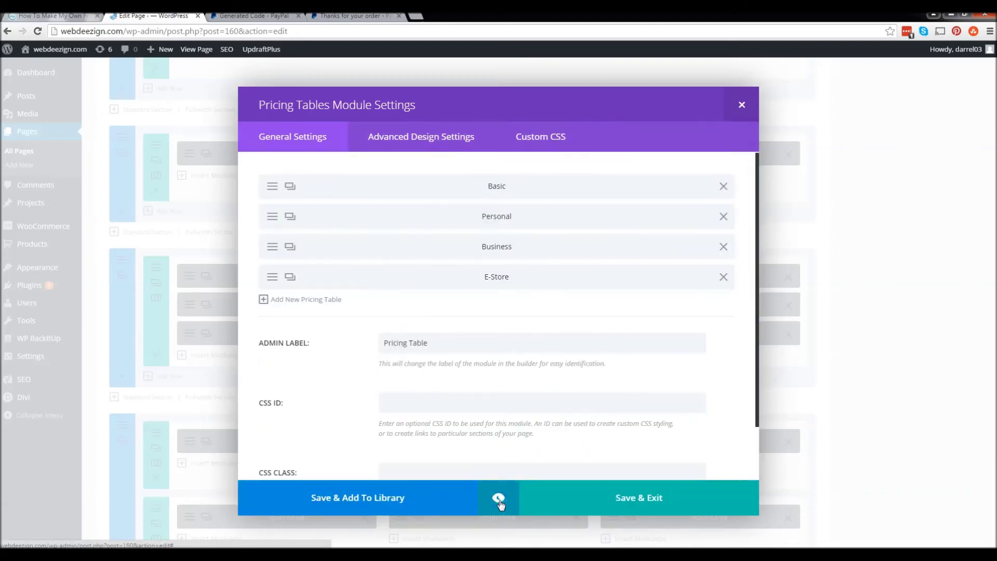
click(595, 502)
scroll(871, 357, up, 8)
click(955, 107)
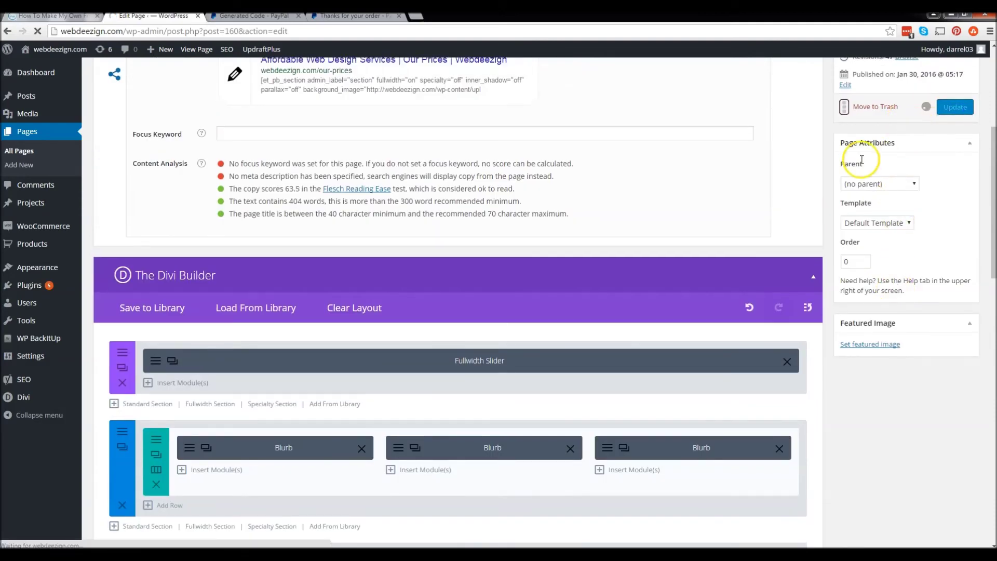
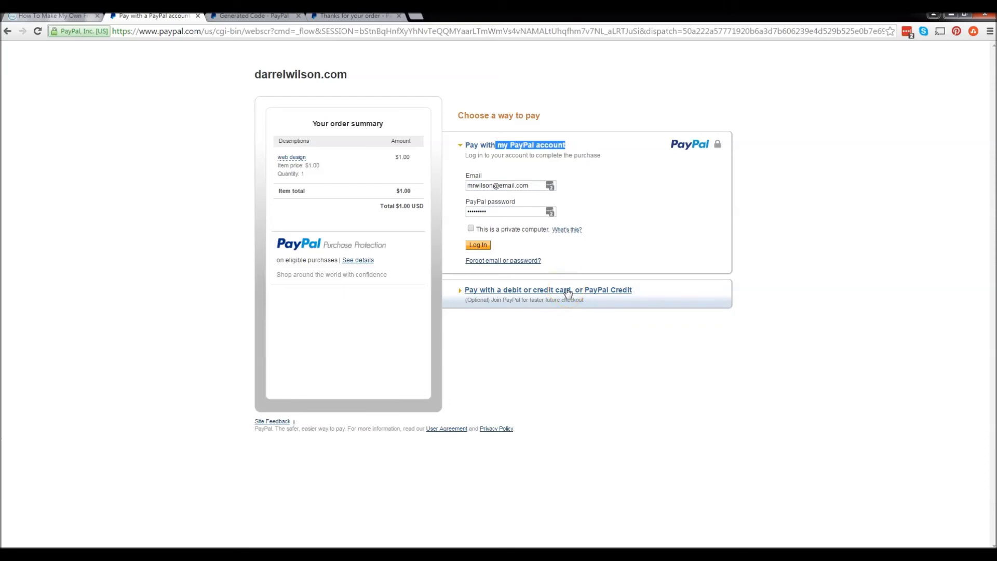
On the PayPal payment page for the web design order, choose card payment and show the Credit Card form.
click(568, 293)
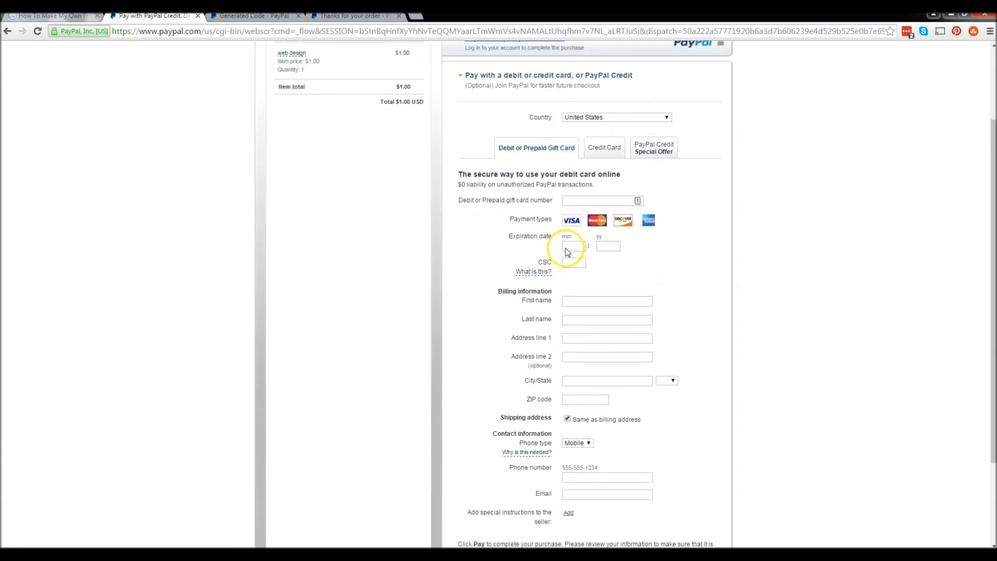
click(598, 151)
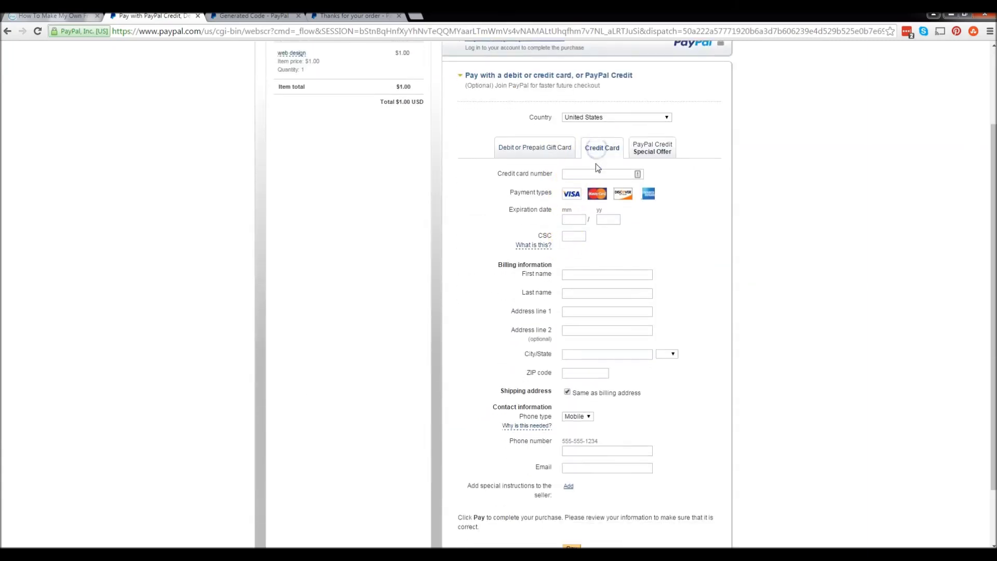
click(596, 175)
click(418, 176)
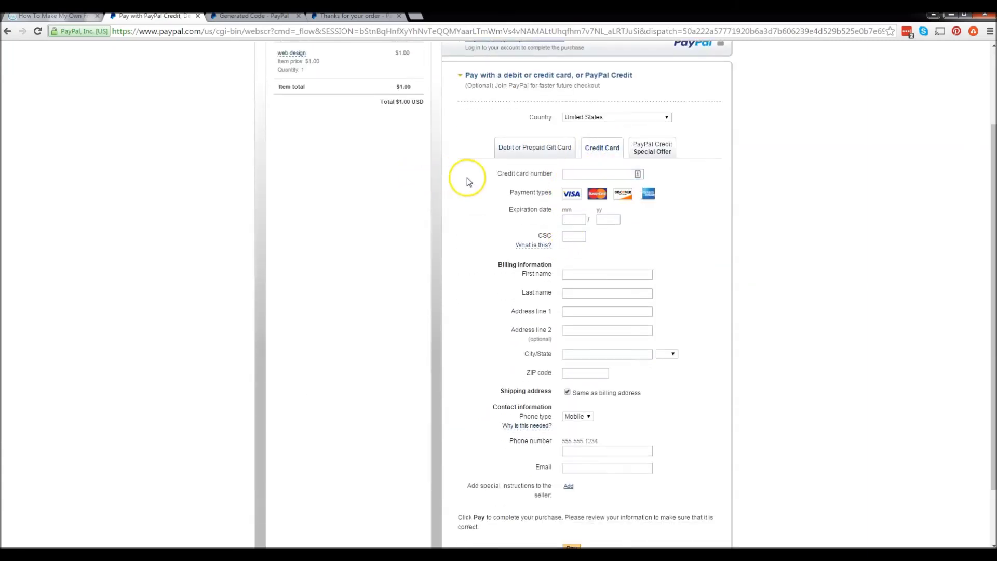
scroll(571, 189, down, 3)
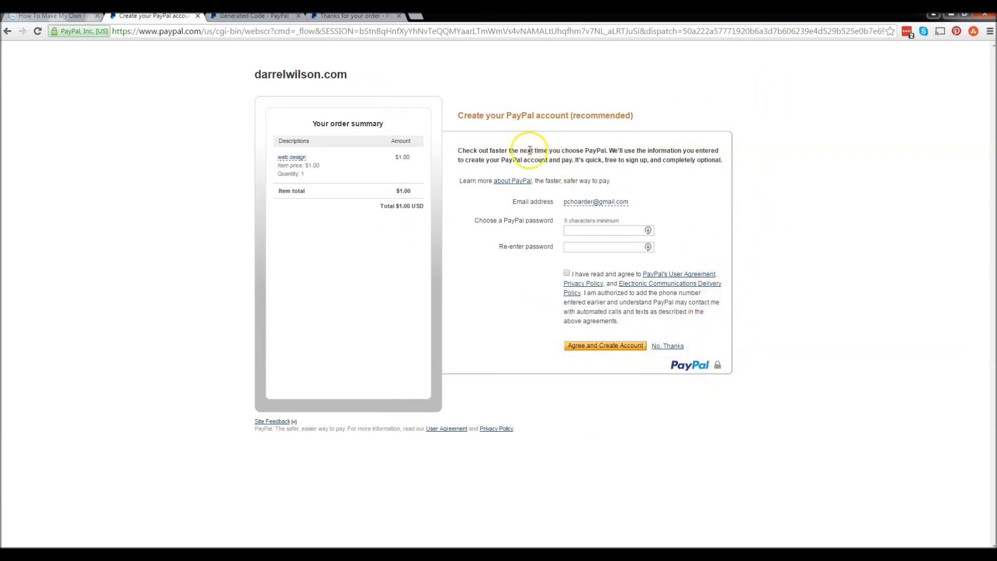
Decline creating a PayPal account to finish the order, and return to the merchant's website.
drag(568, 116, 462, 116)
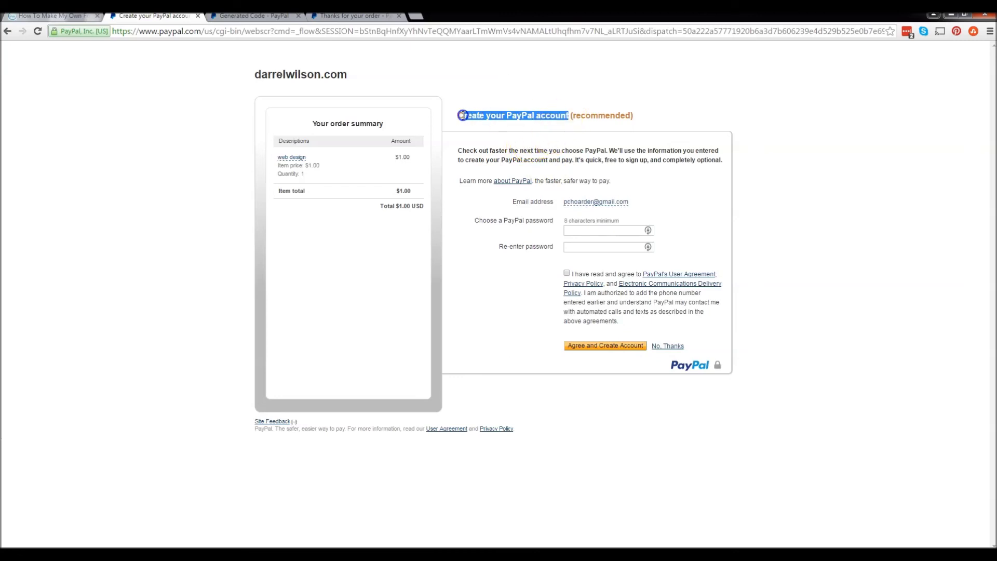
click(497, 116)
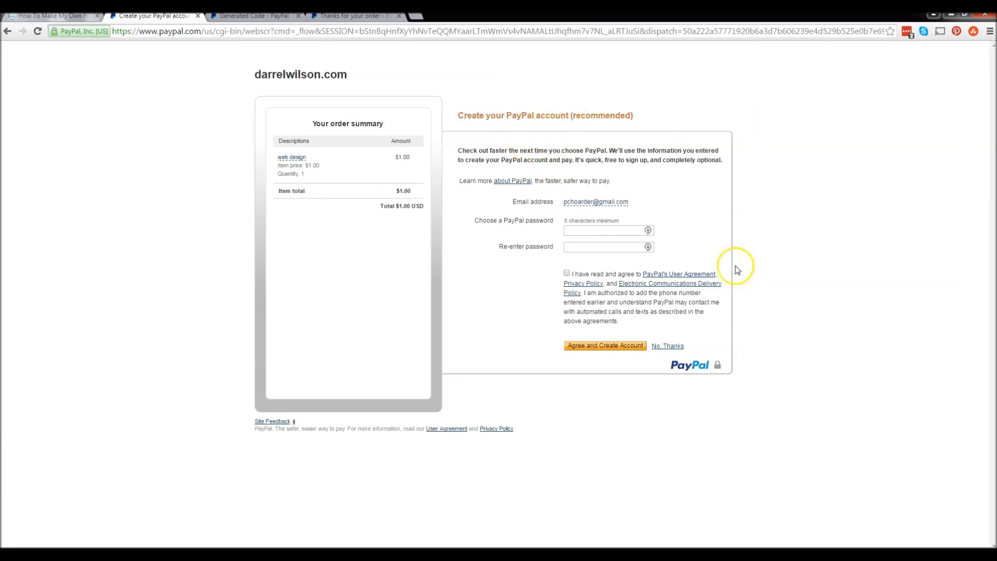
click(670, 346)
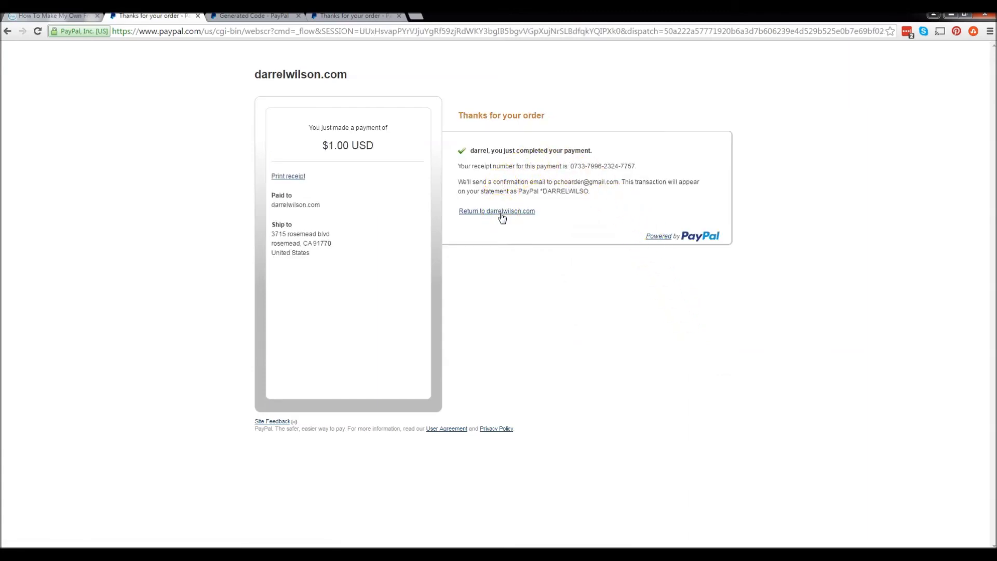
click(501, 213)
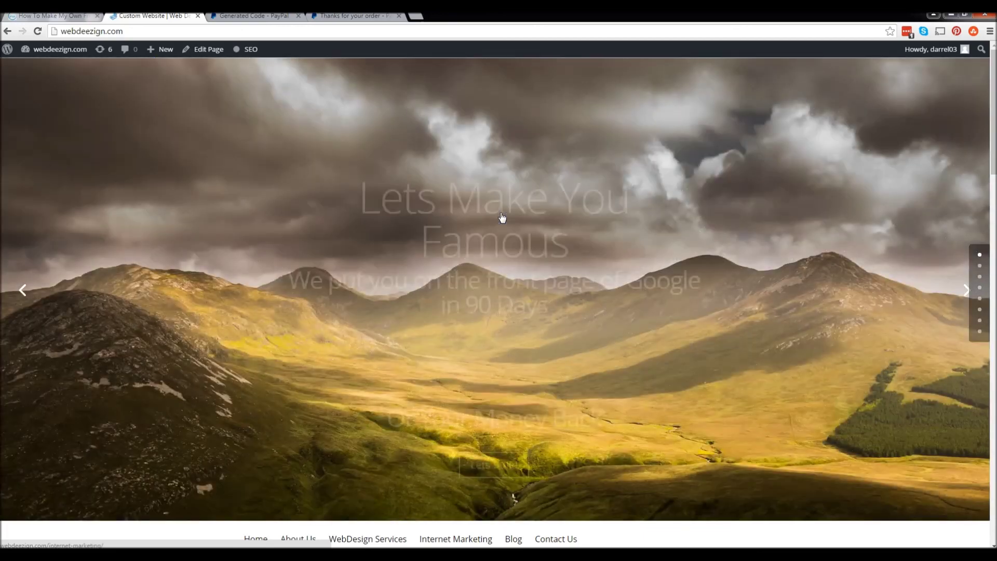
click(52, 15)
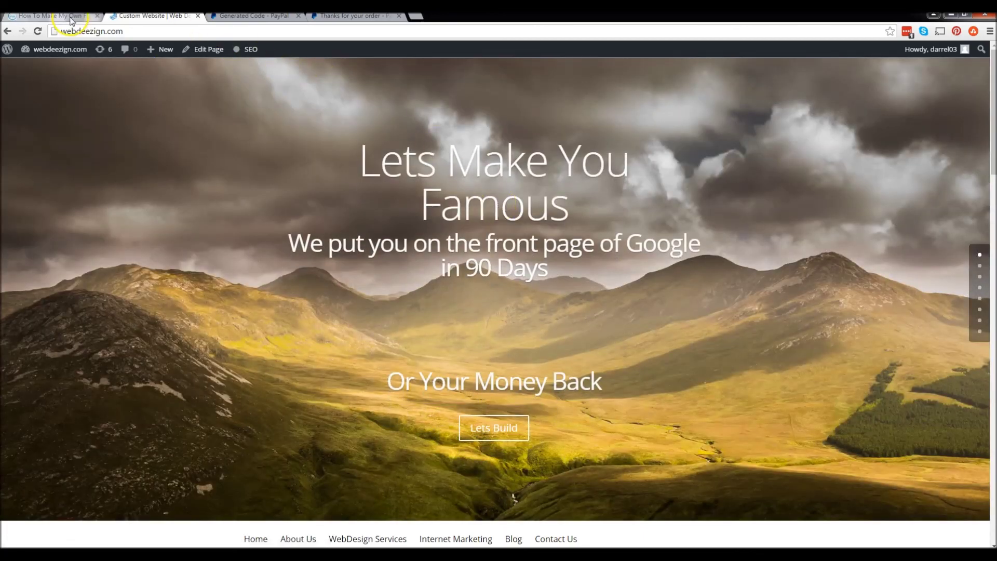